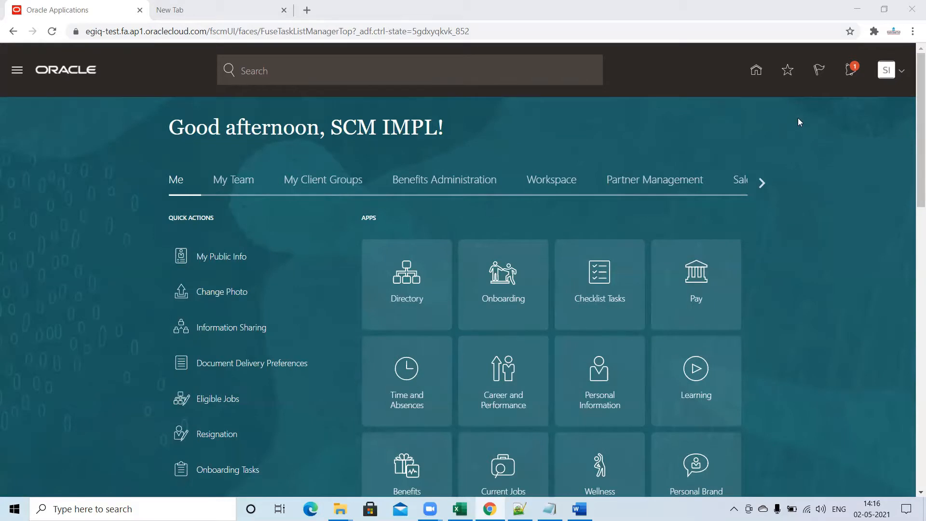
Go to Setup and Maintenance and bring up its search page for setup tasks.
{"action": "left_click", "coordinate": [902, 72]}
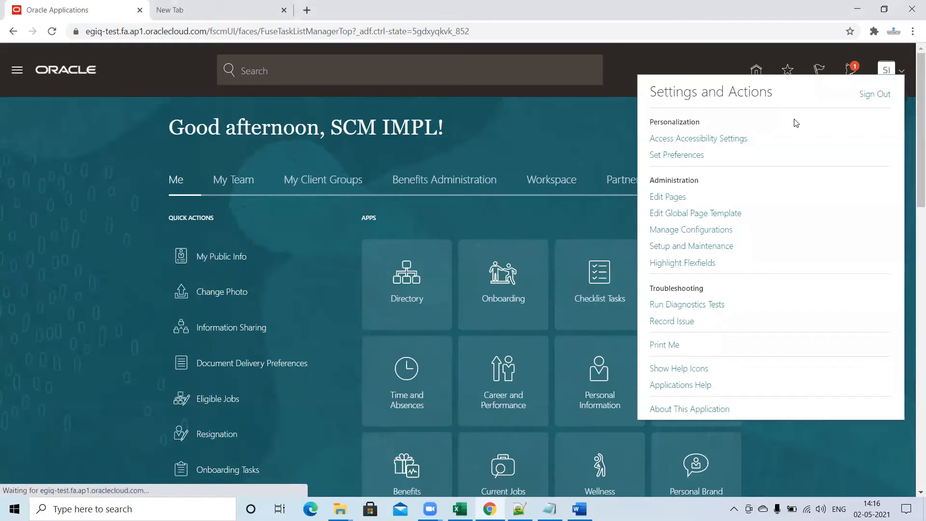
{"action": "left_click", "coordinate": [709, 247]}
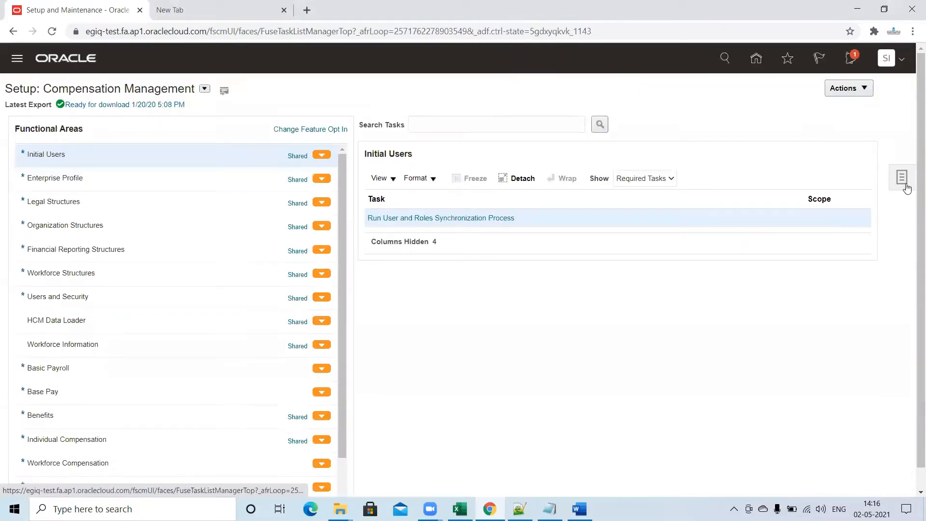
{"action": "left_click", "coordinate": [908, 186]}
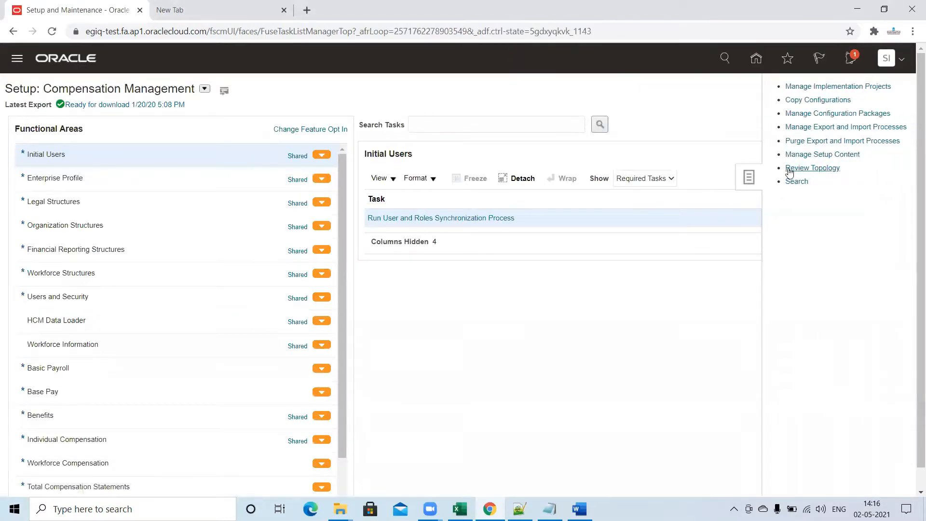
{"action": "left_click", "coordinate": [796, 182]}
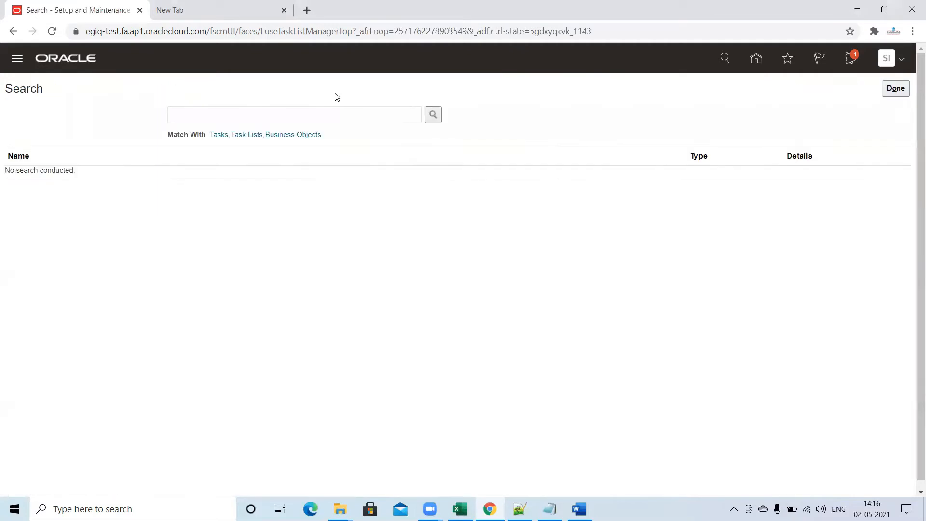
Search the setup tasks for Manage%Standard%Lookup% and open the Manage Standard Lookups task.
{"action": "left_click", "coordinate": [313, 107]}
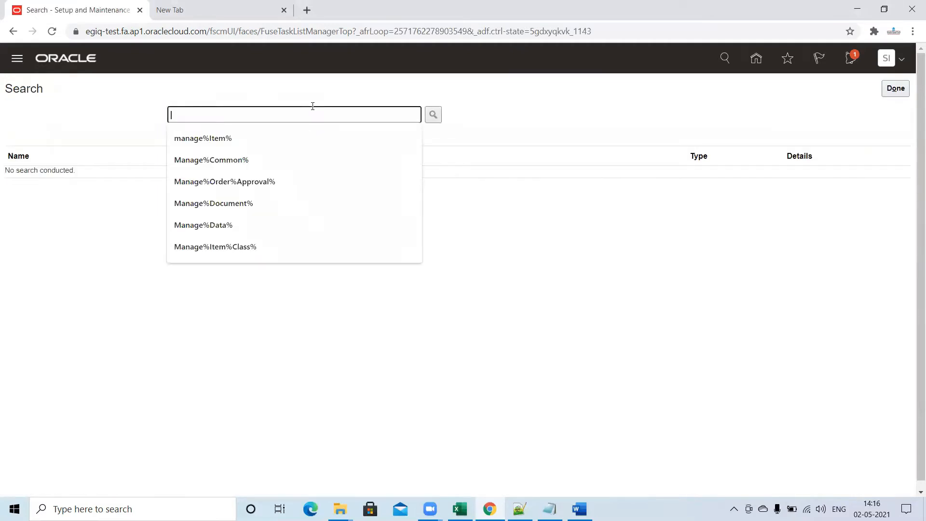
{"action": "type", "text": "Manage%S"}
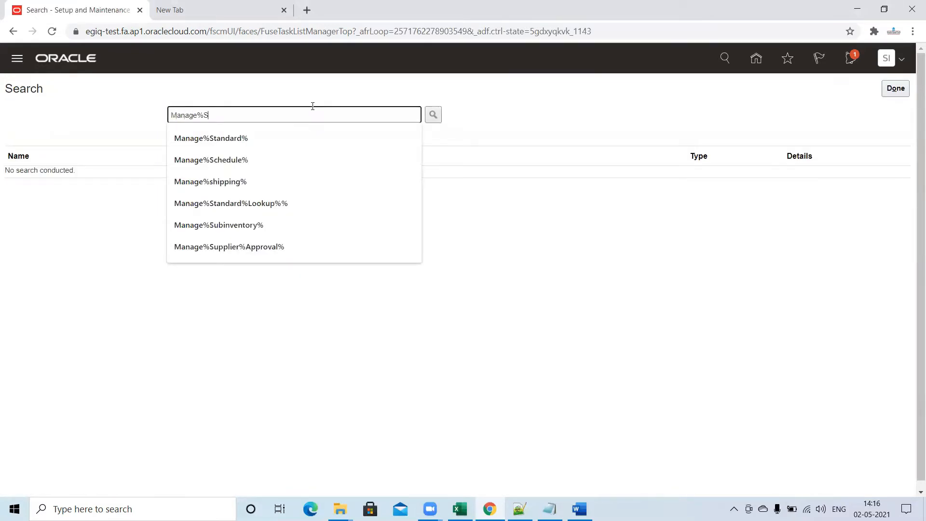
{"action": "type", "text": "tandard%"}
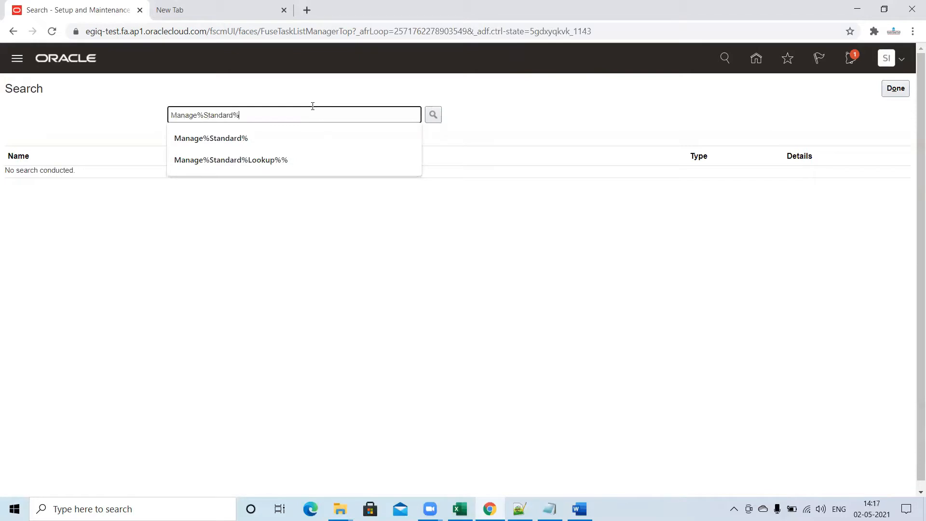
{"action": "type", "text": "Lookup%"}
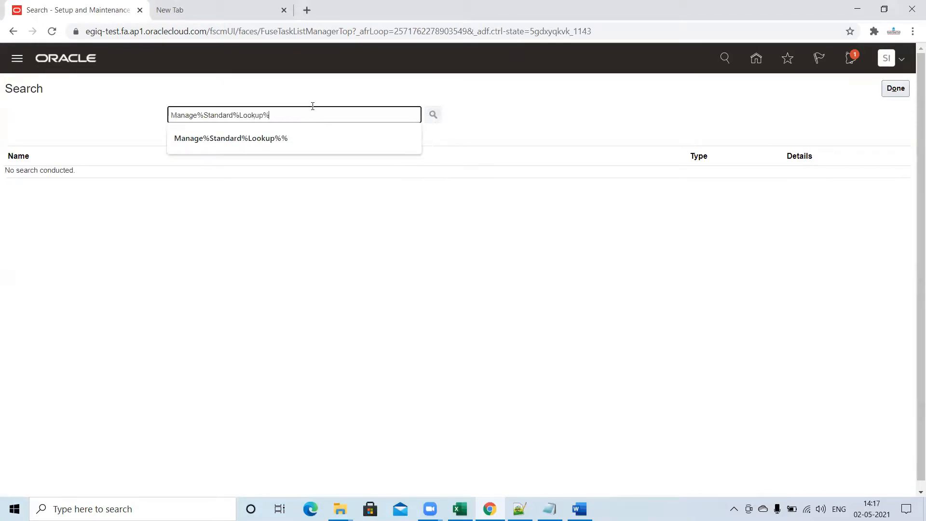
{"action": "key", "text": "Return"}
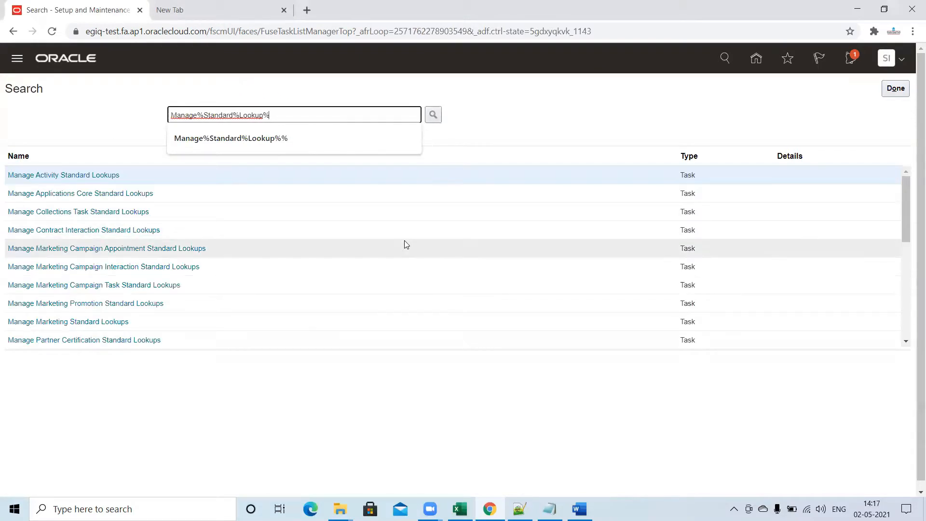
{"action": "left_click_drag", "start_coordinate": [911, 218], "coordinate": [912, 337]}
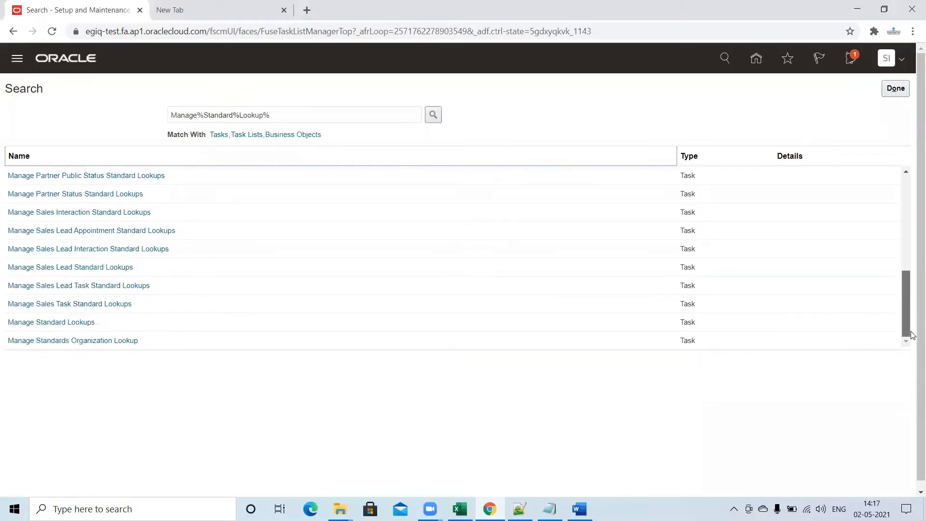
{"action": "left_click", "coordinate": [52, 323]}
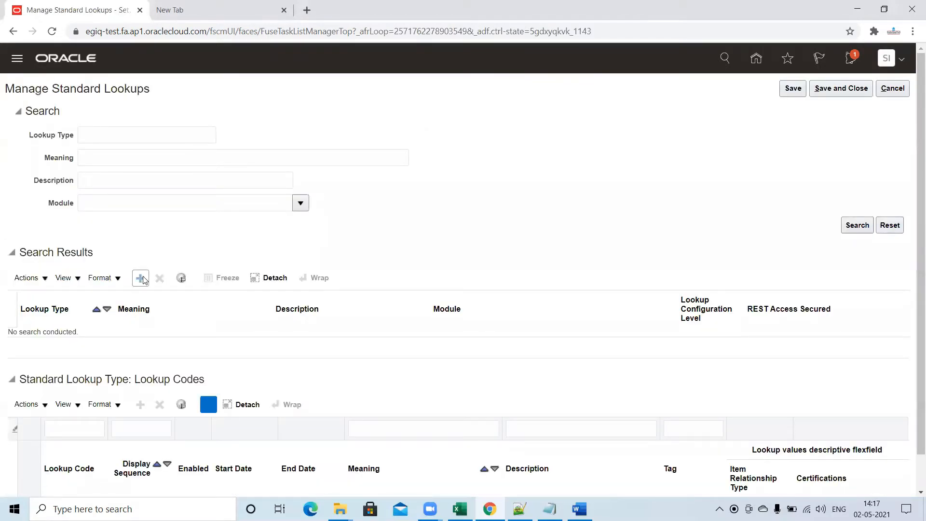
Add a new standard lookup type with the lookup type code TESTLOOKUPTYPE.
{"action": "left_click", "coordinate": [142, 277]}
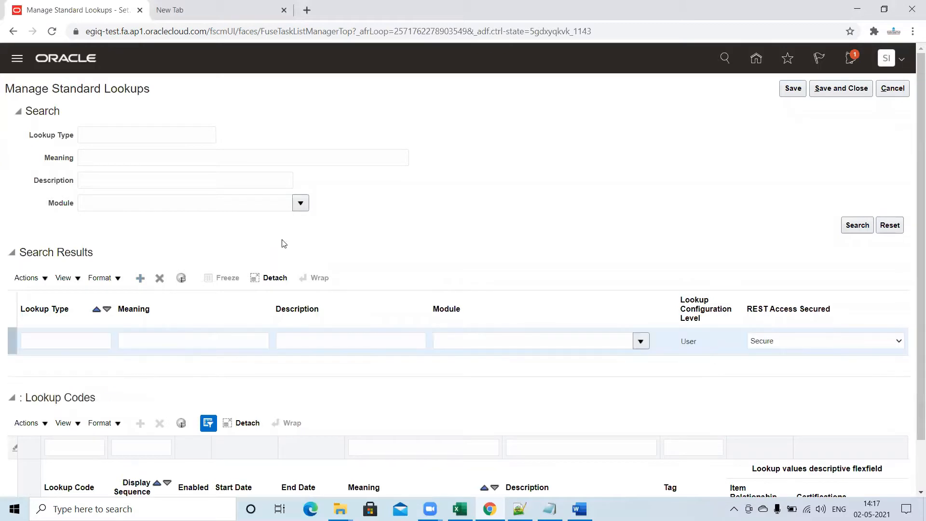
{"action": "left_click", "coordinate": [85, 341]}
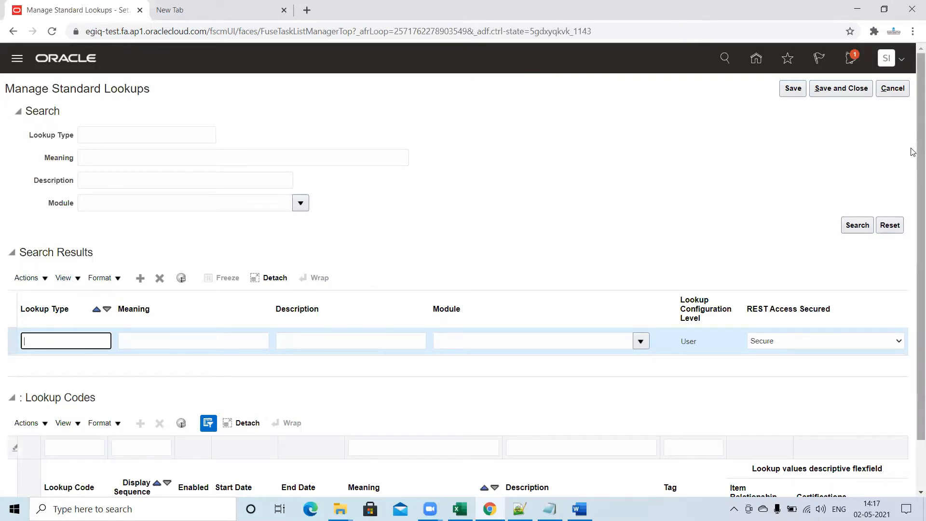
{"action": "left_click_drag", "start_coordinate": [915, 149], "coordinate": [911, 230]}
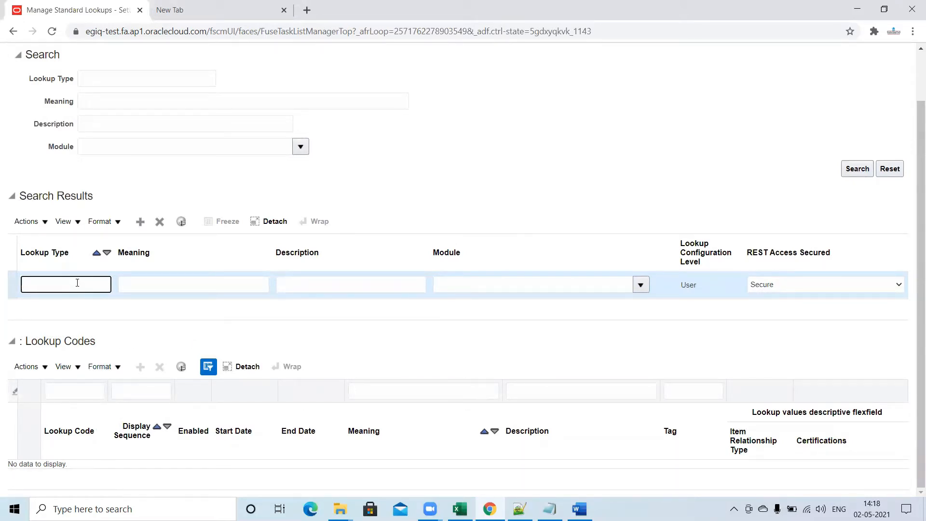
{"action": "type", "text": "TEST"}
{"action": "type", "text": "LOOP"}
{"action": "type", "text": "KUP"}
{"action": "type", "text": "TYPE"}
Copy the TESTLOOKUPTYPE code into the new lookup type's Meaning and Description.
{"action": "left_click_drag", "start_coordinate": [102, 285], "coordinate": [1, 288]}
{"action": "key", "text": "ctrl+c"}
{"action": "left_click", "coordinate": [162, 285]}
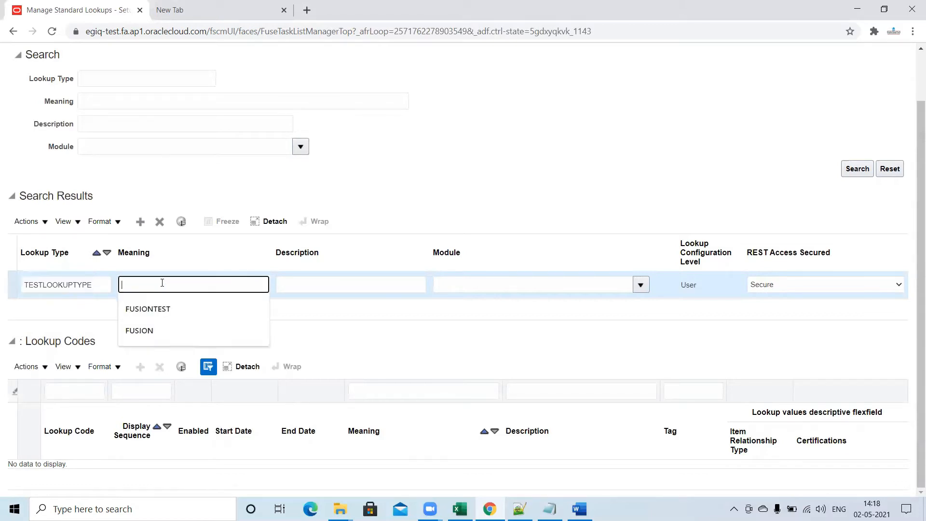
{"action": "key", "text": "ctrl+v"}
{"action": "left_click", "coordinate": [338, 282]}
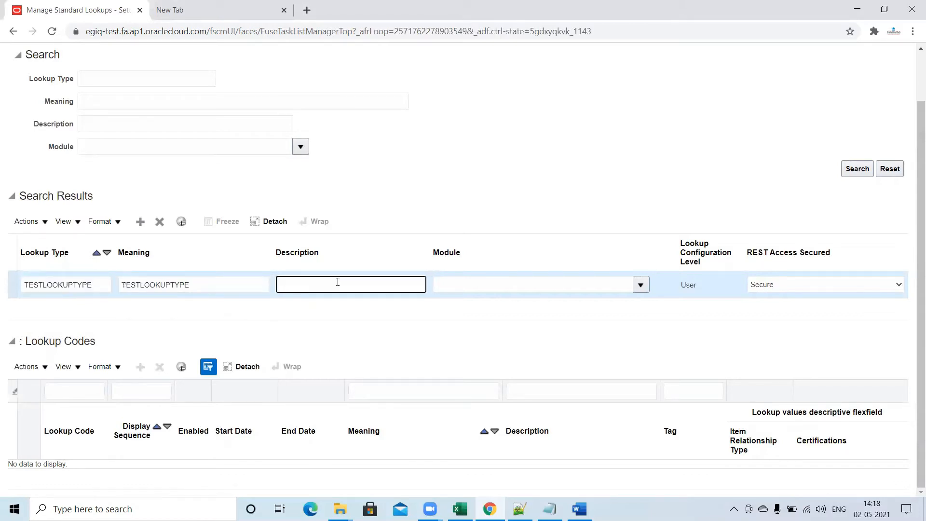
{"action": "key", "text": "ctrl+v"}
{"action": "left_click", "coordinate": [232, 289]}
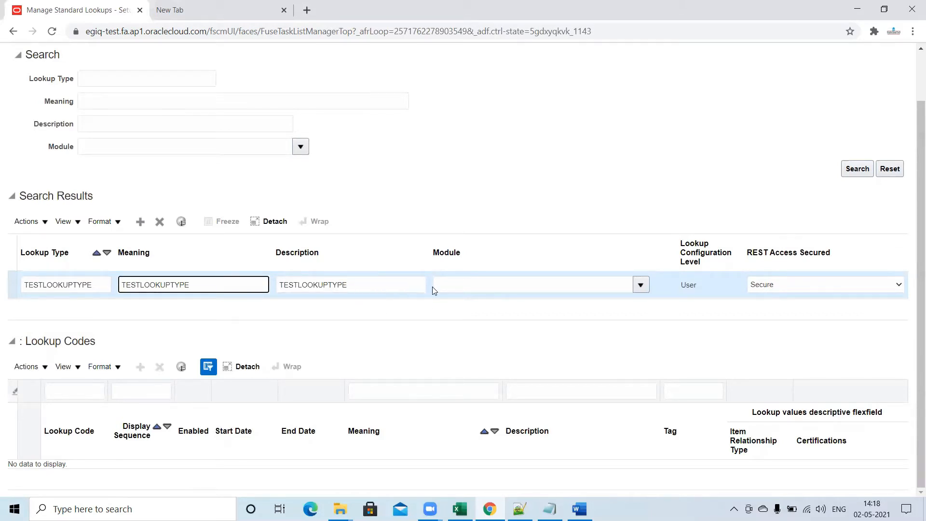
Set the new lookup type's module to Inventory Management and save the lookup type.
{"action": "left_click", "coordinate": [499, 284]}
{"action": "type", "text": "Invent"}
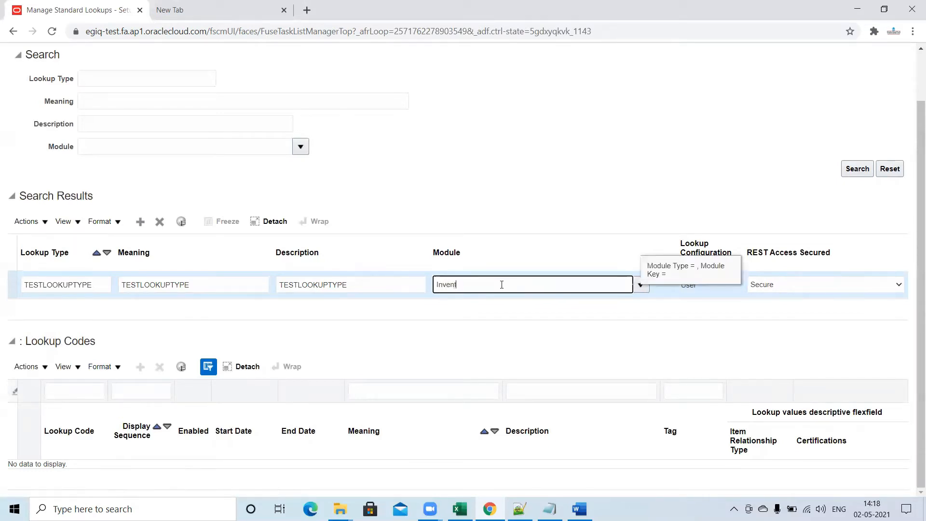
{"action": "type", "text": "ory Management"}
{"action": "left_click", "coordinate": [492, 339]}
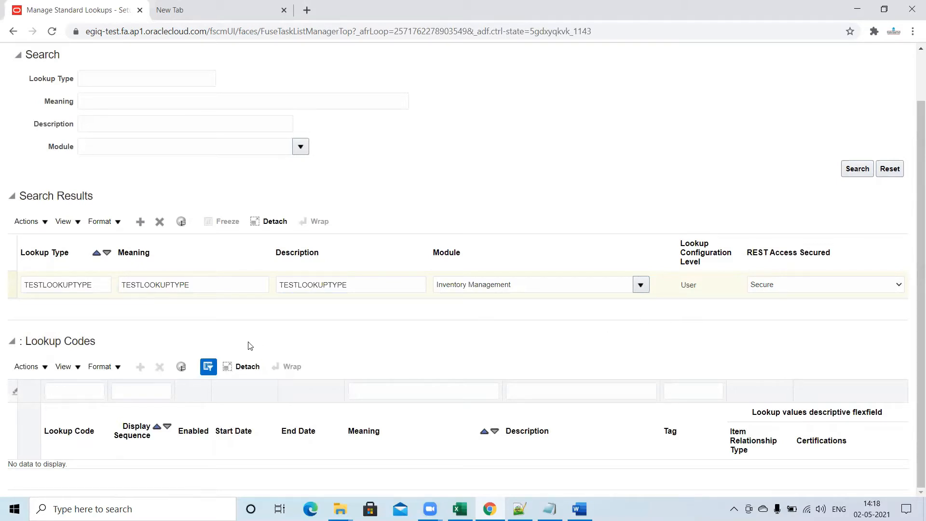
{"action": "scroll", "coordinate": [913, 129], "scroll_direction": "up", "scroll_amount": 1}
{"action": "scroll", "coordinate": [913, 129], "scroll_direction": "up", "scroll_amount": 2}
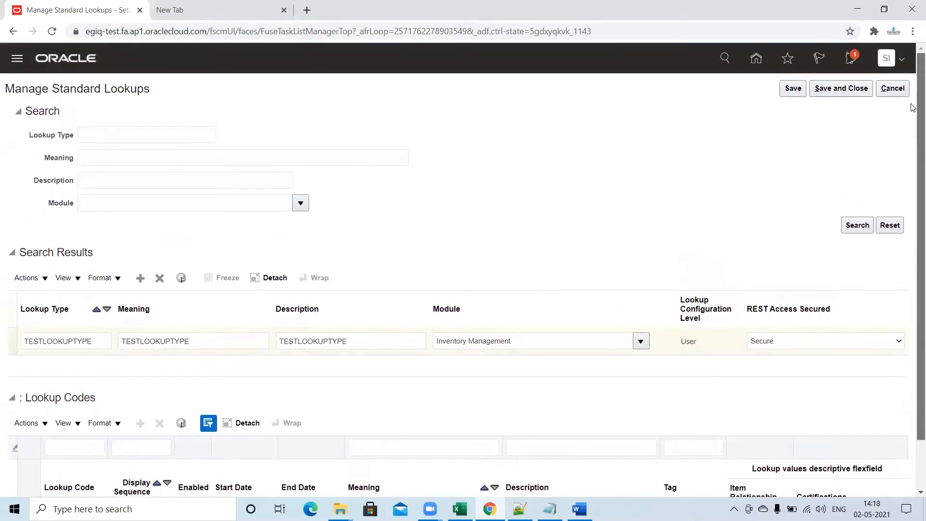
{"action": "left_click", "coordinate": [792, 88]}
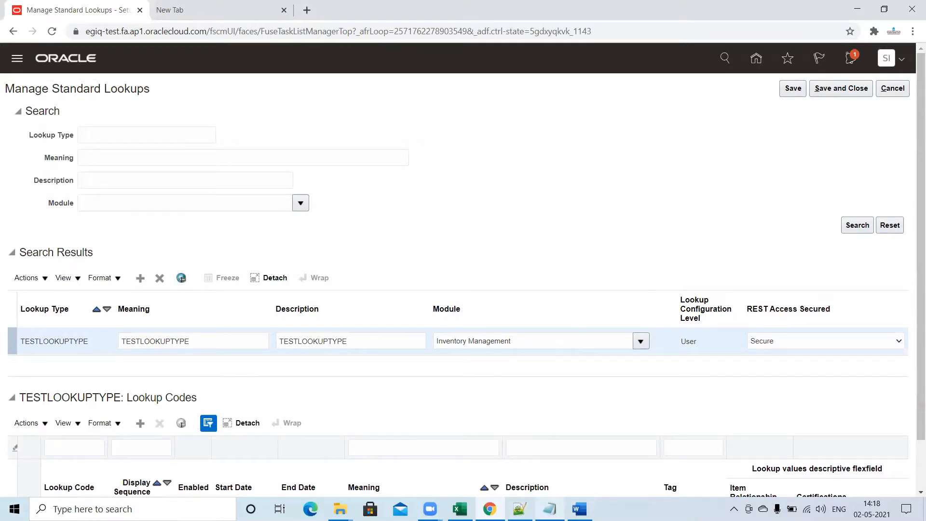
Paste the copied name TESTLOOKUPTYPE into a new Notepad note and return to the Manage Standard Lookups page.
{"action": "mouse_move", "coordinate": [550, 509]}
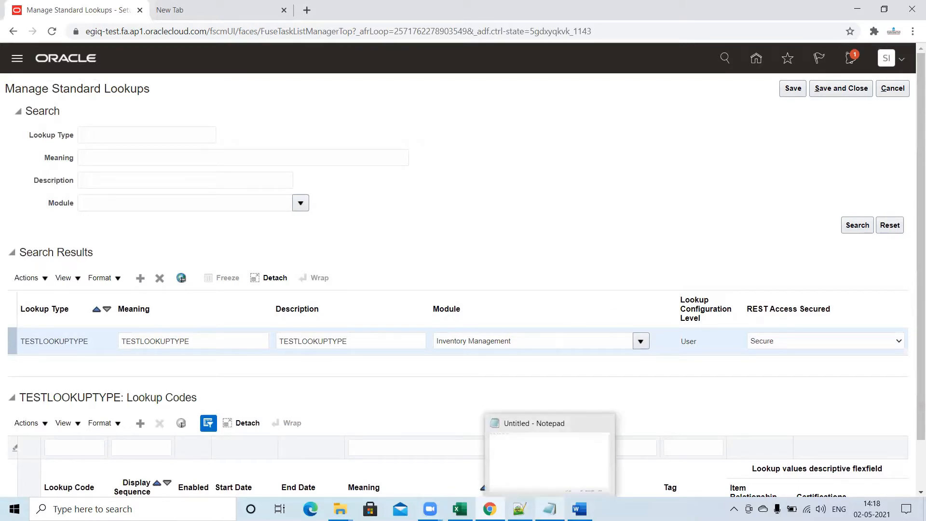
{"action": "right_click", "coordinate": [550, 509]}
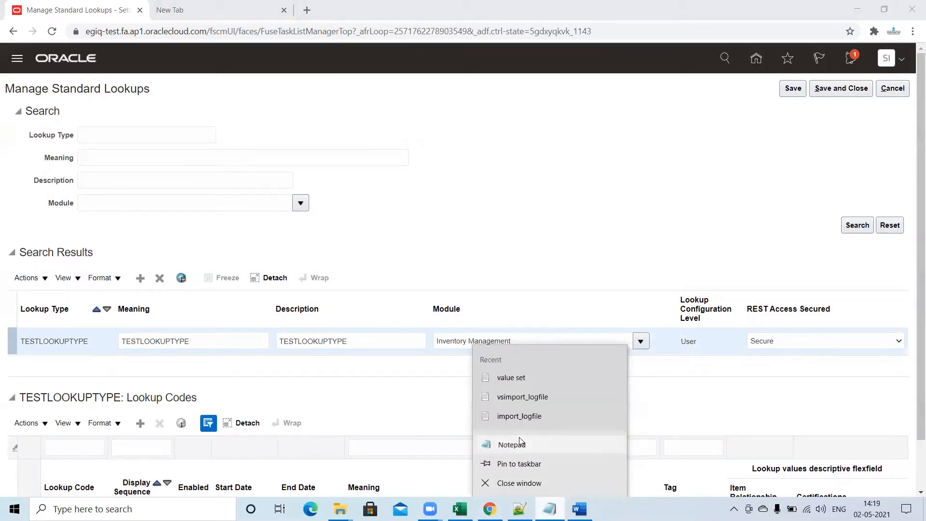
{"action": "left_click", "coordinate": [511, 444]}
{"action": "type", "text": "TESTLOOKUPTYPE"}
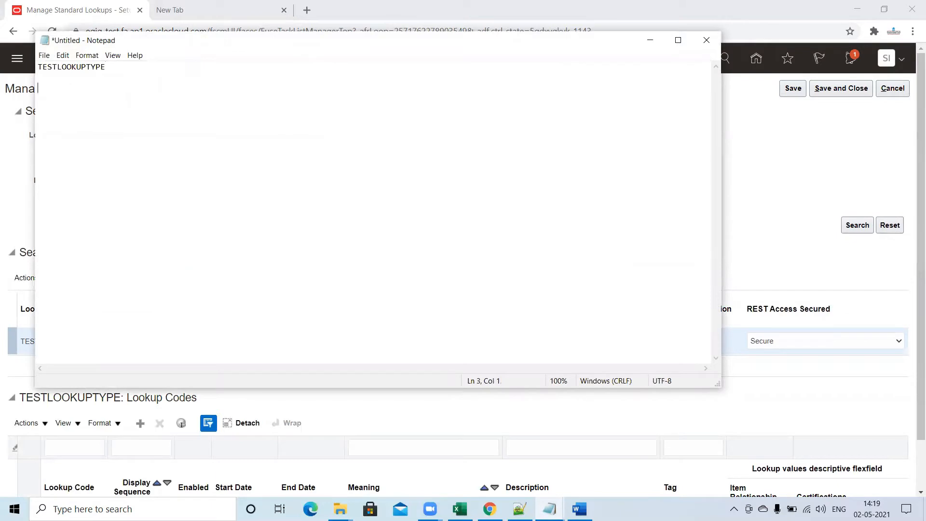
{"action": "left_click", "coordinate": [15, 182]}
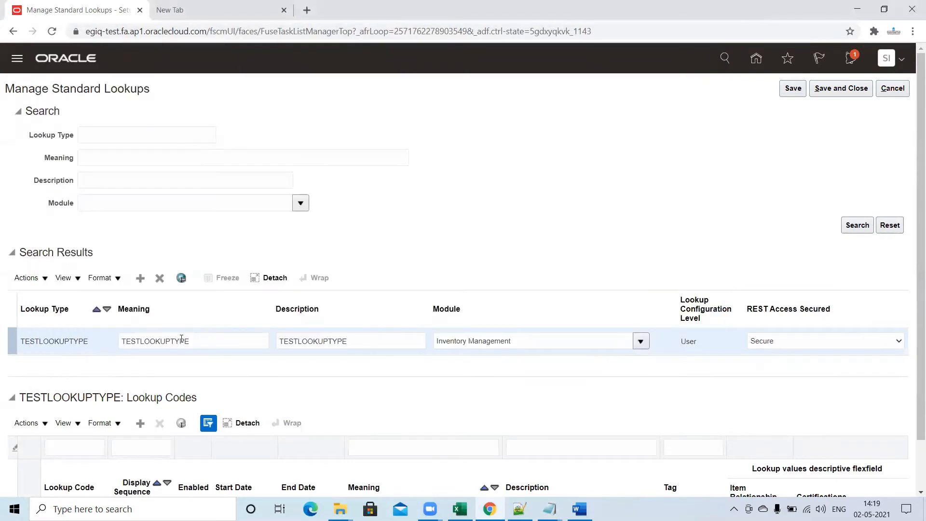
Examine the Lookup Codes column headings, then switch to the Word document that lists the lookup code header fields.
{"action": "scroll", "coordinate": [914, 289], "scroll_direction": "down", "scroll_amount": 1}
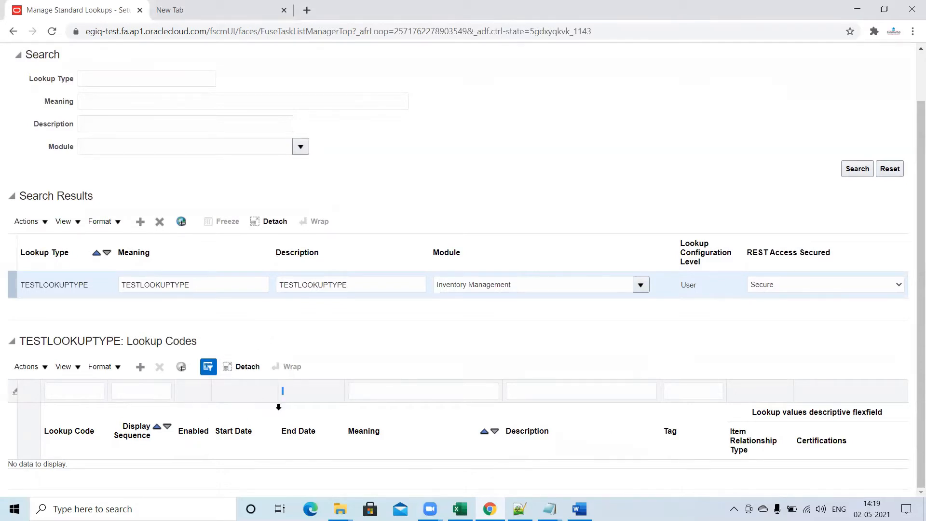
{"action": "left_click_drag", "start_coordinate": [279, 407], "coordinate": [380, 458]}
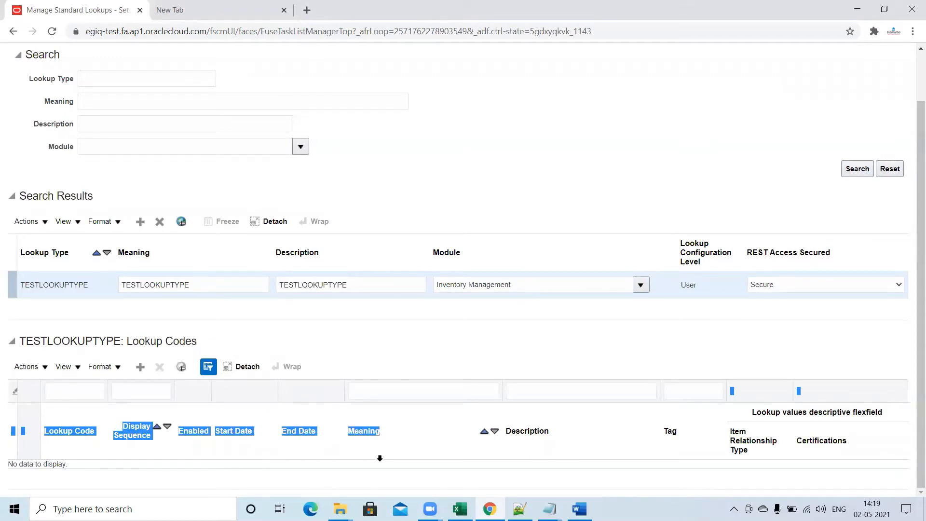
{"action": "left_click", "coordinate": [430, 425]}
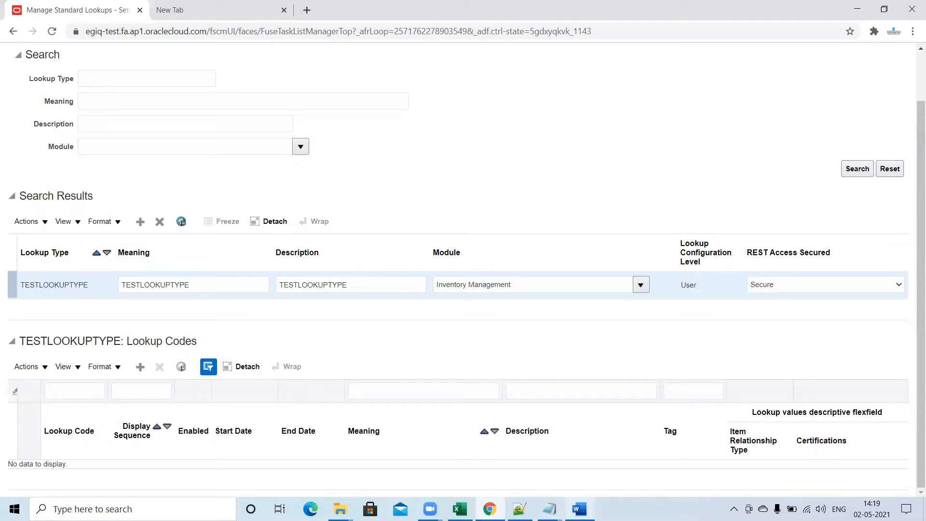
{"action": "left_click", "coordinate": [579, 509]}
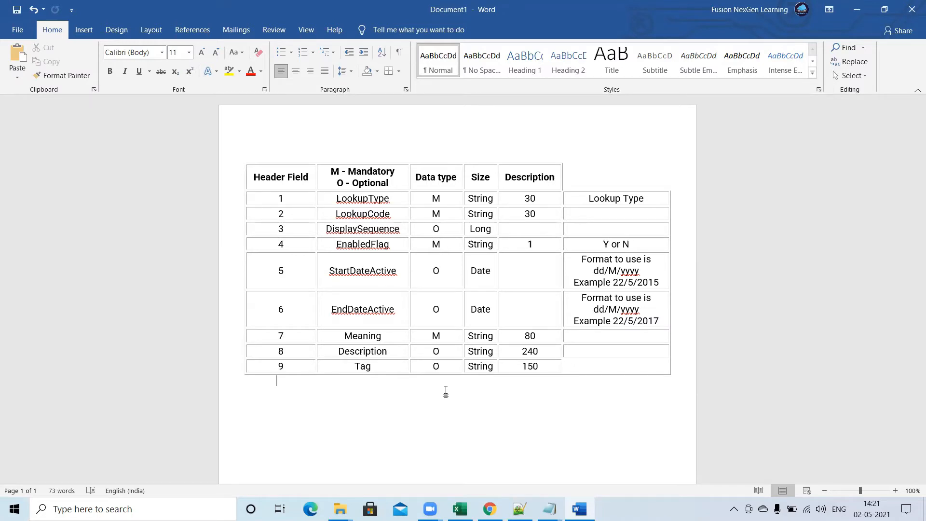
Launch Excel and create a new blank workbook.
{"action": "left_click", "coordinate": [120, 509]}
{"action": "type", "text": "excel"}
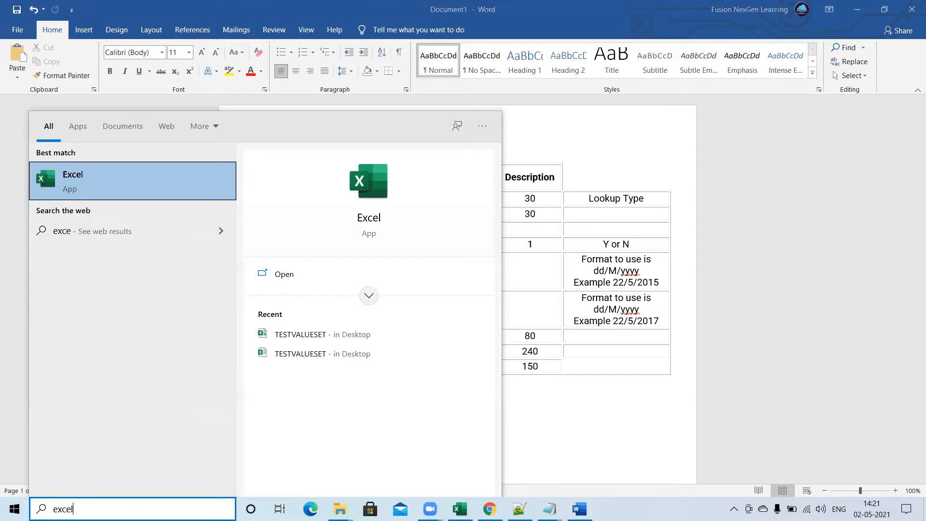
{"action": "left_click", "coordinate": [171, 181]}
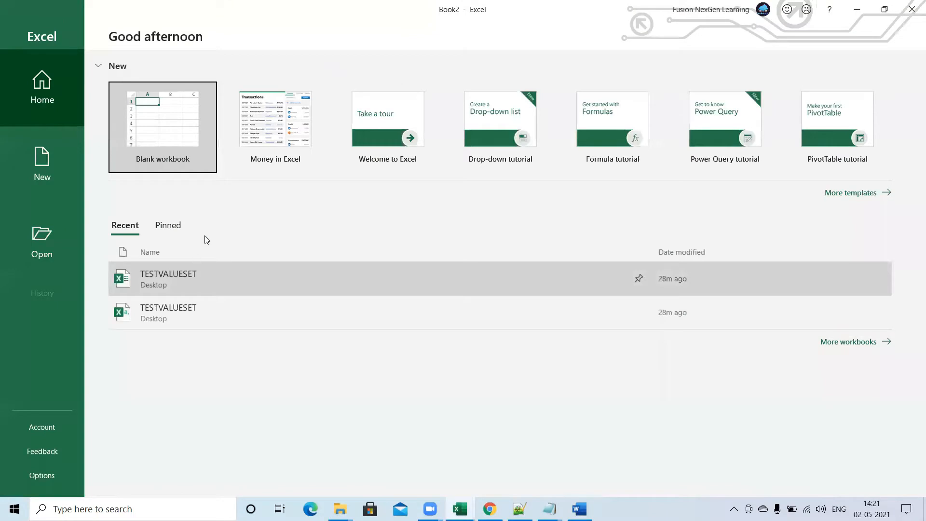
{"action": "left_click", "coordinate": [178, 114]}
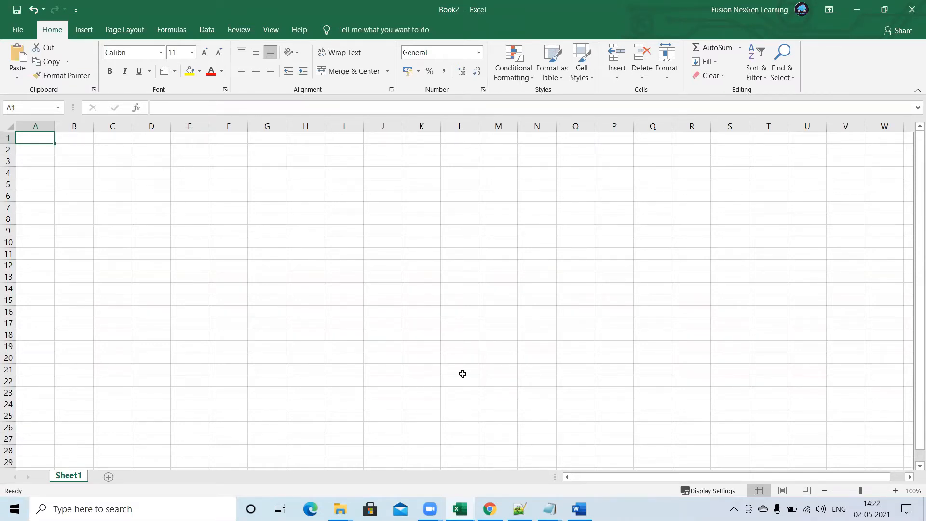
Copy the LookupType field name from the Word table into cell A1 of the new Excel workbook.
{"action": "left_click", "coordinate": [579, 507]}
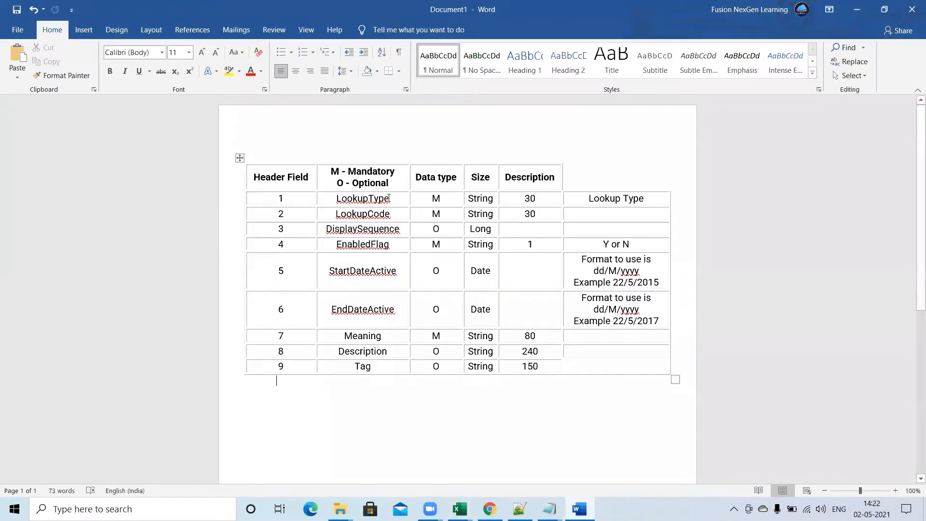
{"action": "left_click_drag", "start_coordinate": [389, 198], "coordinate": [338, 197]}
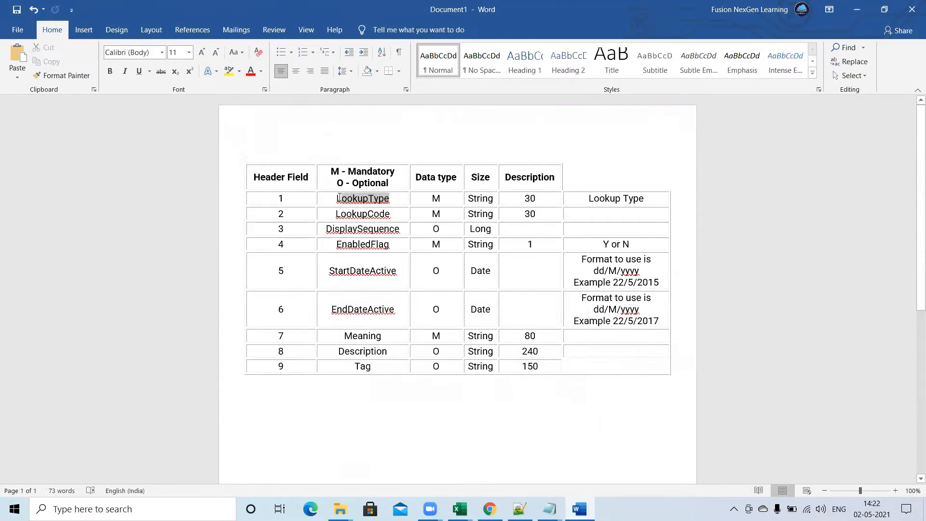
{"action": "key", "text": "ctrl+c"}
{"action": "key", "text": "alt+Tab"}
{"action": "key", "text": "ctrl+v"}
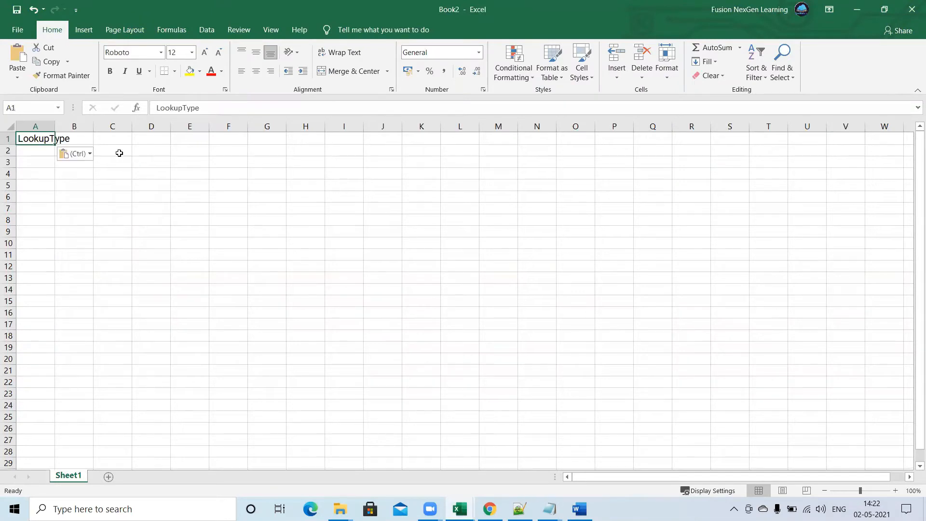
Fit column A to its contents, and copy the LookupCode field name from the Word table into cell B1 of the workbook.
{"action": "double_click", "coordinate": [54, 125]}
{"action": "left_click", "coordinate": [579, 505]}
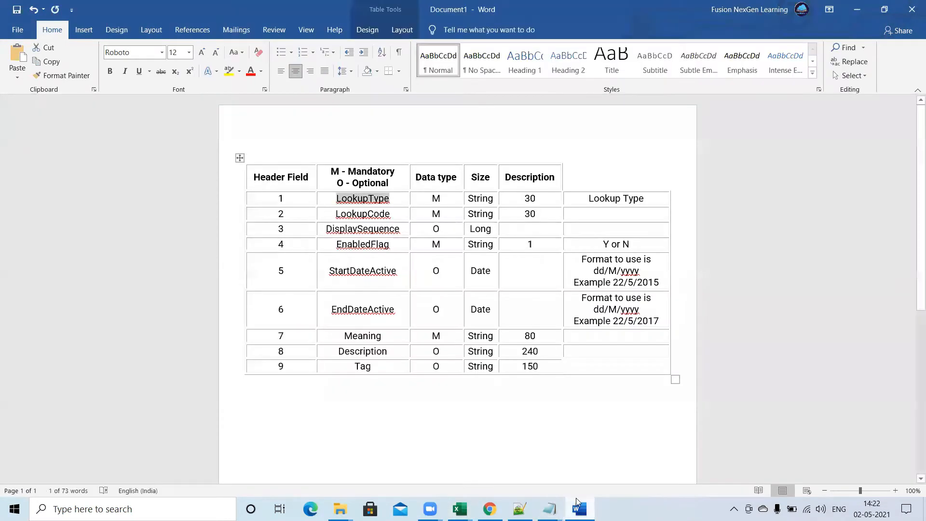
{"action": "left_click_drag", "start_coordinate": [390, 213], "coordinate": [339, 213]}
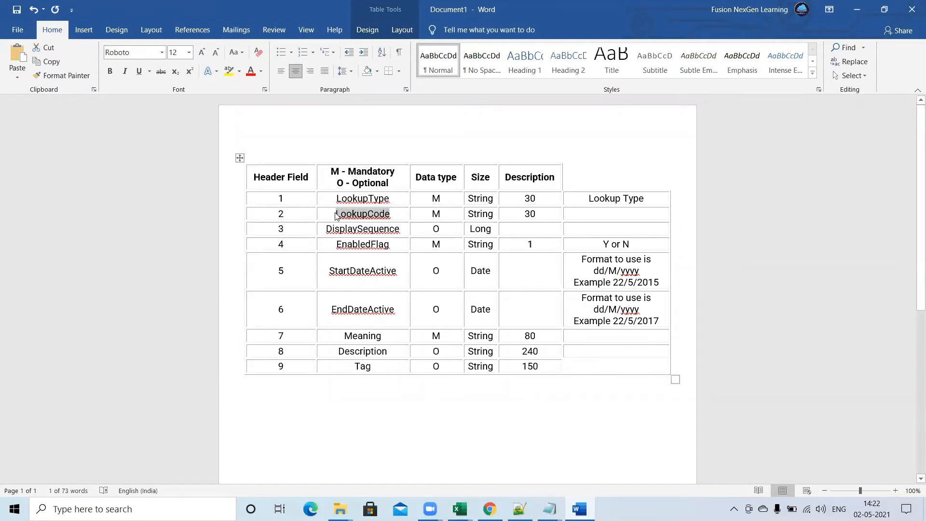
{"action": "key", "text": "alt+Tab"}
{"action": "left_click", "coordinate": [87, 140]}
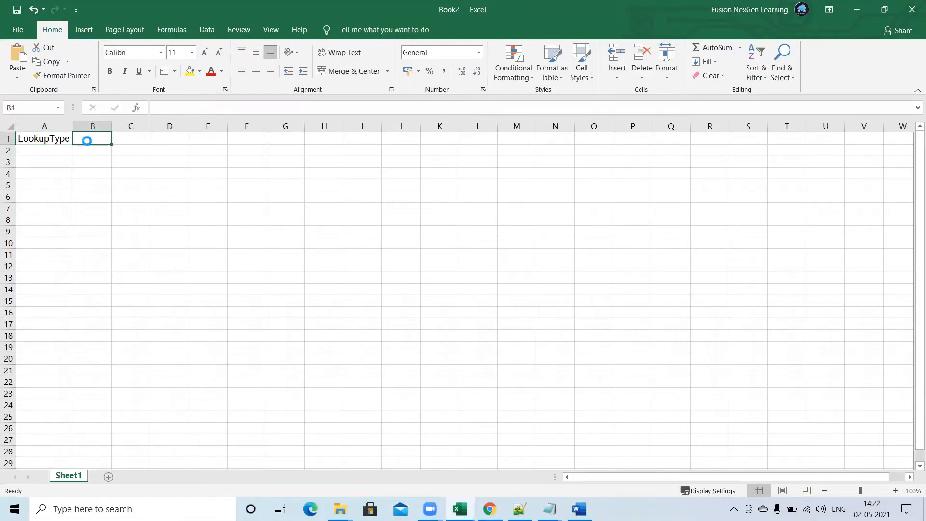
{"action": "key", "text": "ctrl+v"}
Copy the DisplaySequence field name from the Word table into cell C1 of the Excel workbook.
{"action": "left_click", "coordinate": [579, 507]}
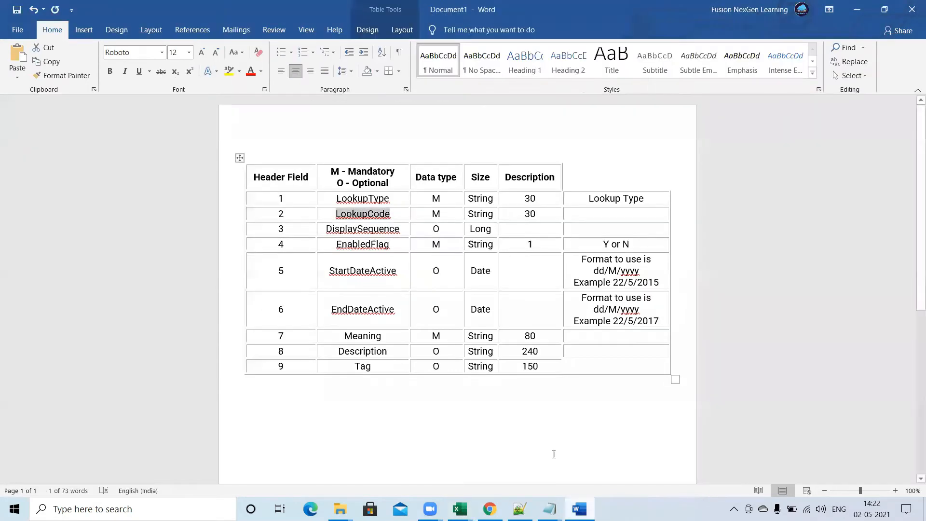
{"action": "left_click_drag", "start_coordinate": [401, 230], "coordinate": [327, 230]}
{"action": "key", "text": "ctrl+c"}
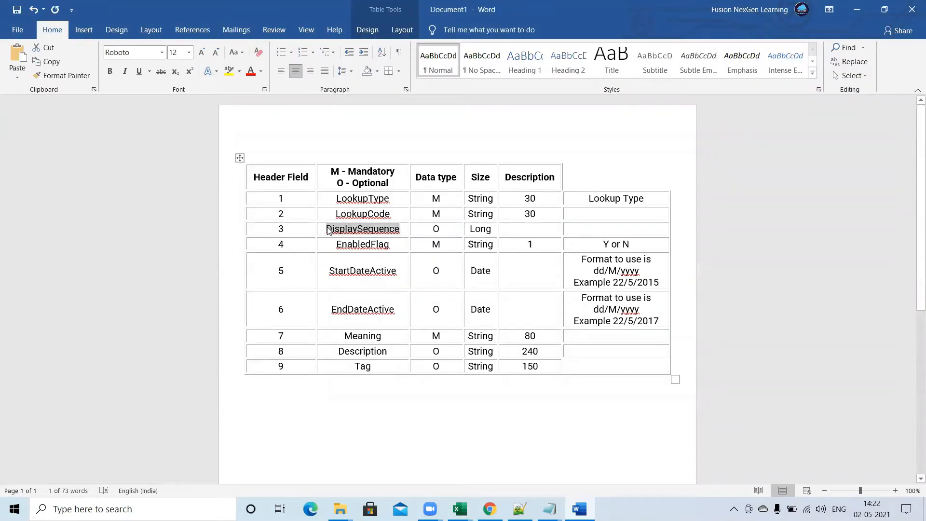
{"action": "key", "text": "alt+Tab"}
{"action": "left_click", "coordinate": [139, 138]}
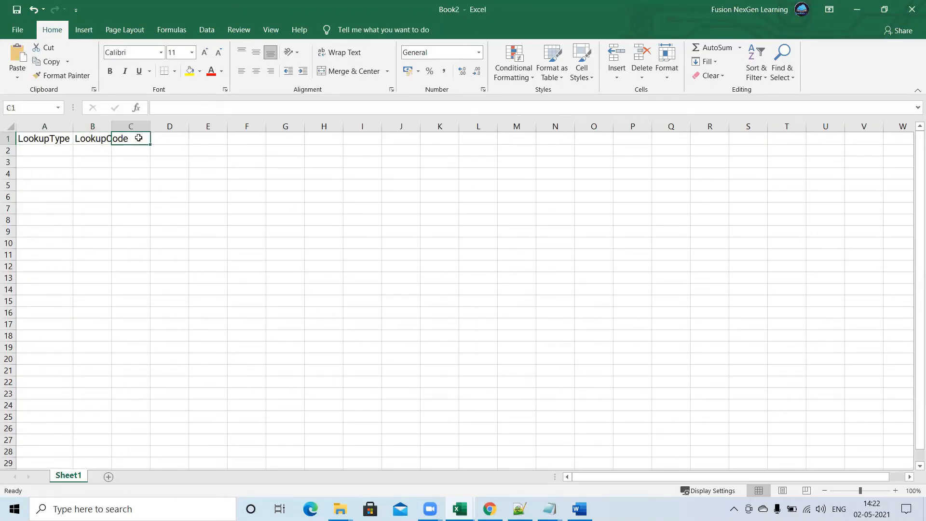
{"action": "key", "text": "ctrl+v"}
Copy the EnabledFlag field name from the Word table into cell D1 of the workbook and fit column D to it.
{"action": "key", "text": "alt+Tab"}
{"action": "left_click_drag", "start_coordinate": [391, 244], "coordinate": [341, 240]}
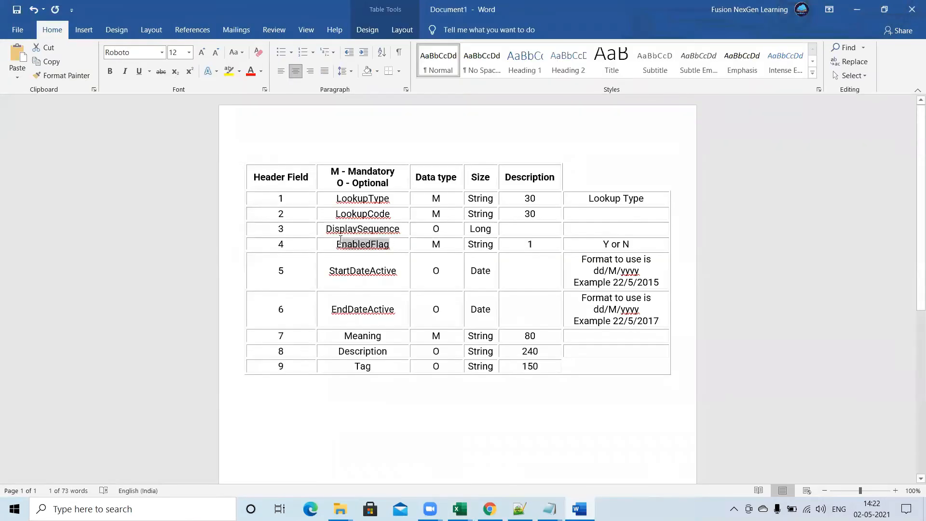
{"action": "key", "text": "alt+Tab"}
{"action": "right_click", "coordinate": [229, 139]}
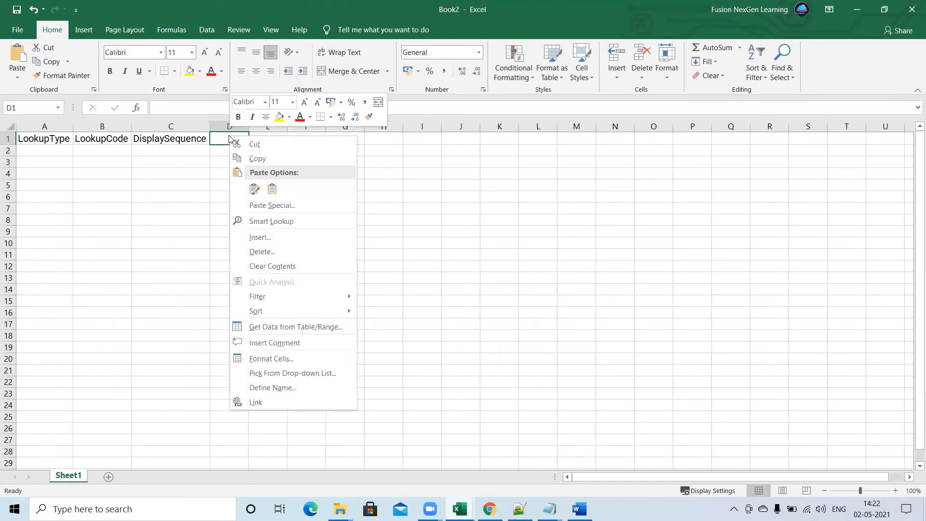
{"action": "type", "text": "EnabledFlag"}
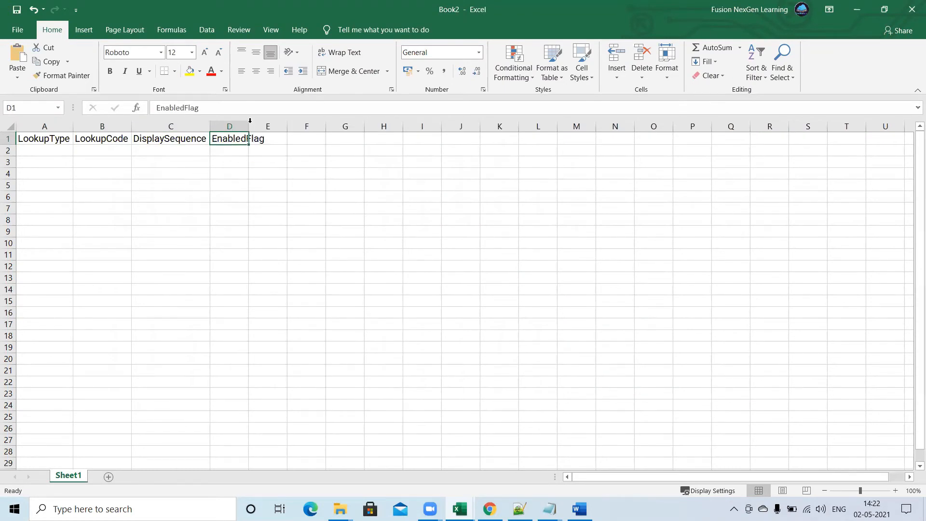
{"action": "double_click", "coordinate": [250, 121]}
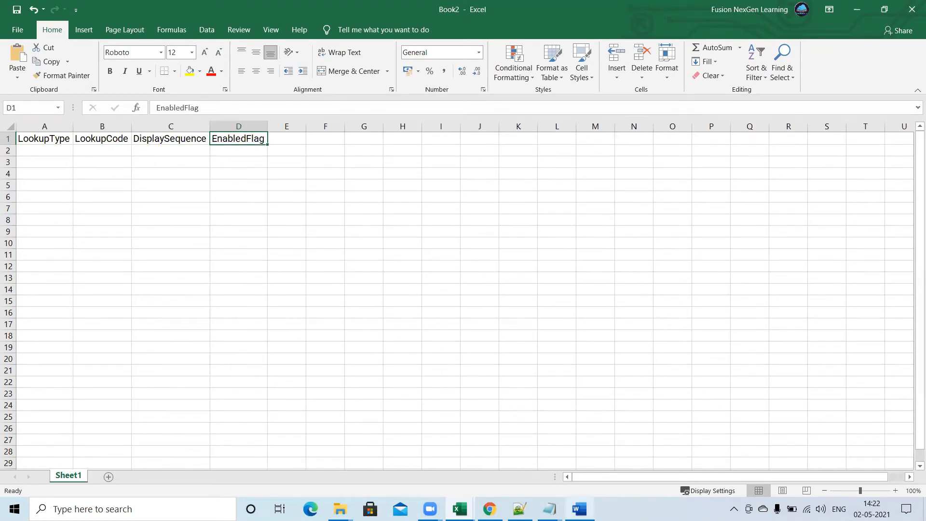
Copy the StartDateActive field name from the Word table into cell E1 of the Excel workbook.
{"action": "key", "text": "alt+Tab"}
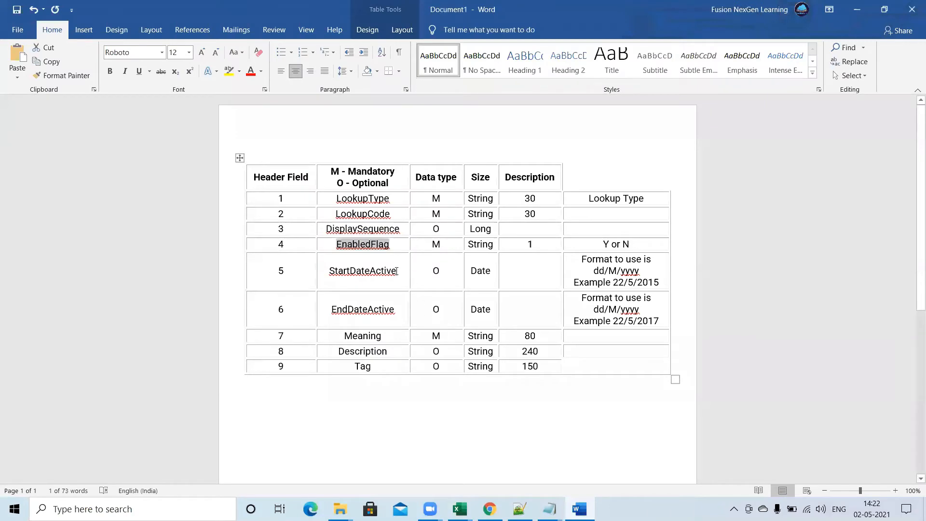
{"action": "left_click_drag", "start_coordinate": [396, 270], "coordinate": [332, 271]}
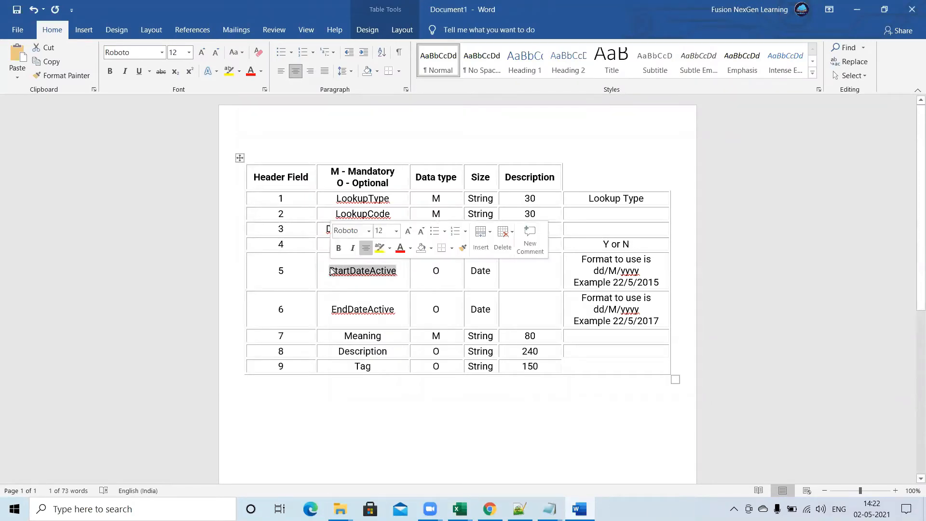
{"action": "key", "text": "alt+Tab"}
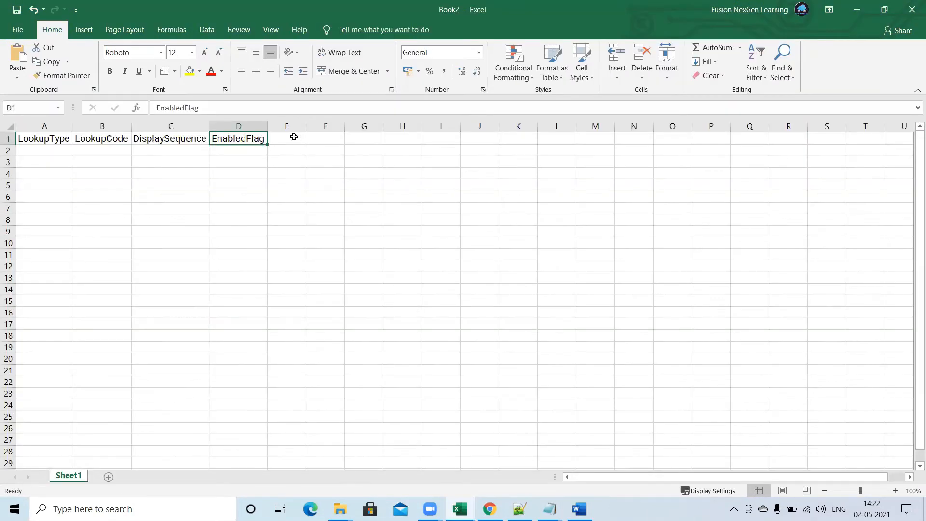
{"action": "right_click", "coordinate": [294, 139]}
Copy the EndDateActive field name from the Word table into cell F1 of the Excel workbook.
{"action": "key", "text": "alt+Tab"}
{"action": "left_click_drag", "start_coordinate": [394, 309], "coordinate": [335, 310]}
{"action": "key", "text": "ctrl+c"}
{"action": "key", "text": "alt+Tab"}
{"action": "key", "text": "ctrl+v"}
Copy the Meaning and Description field names from the Word table into cells G1 and H1 of the Excel workbook.
{"action": "key", "text": "alt+Tab"}
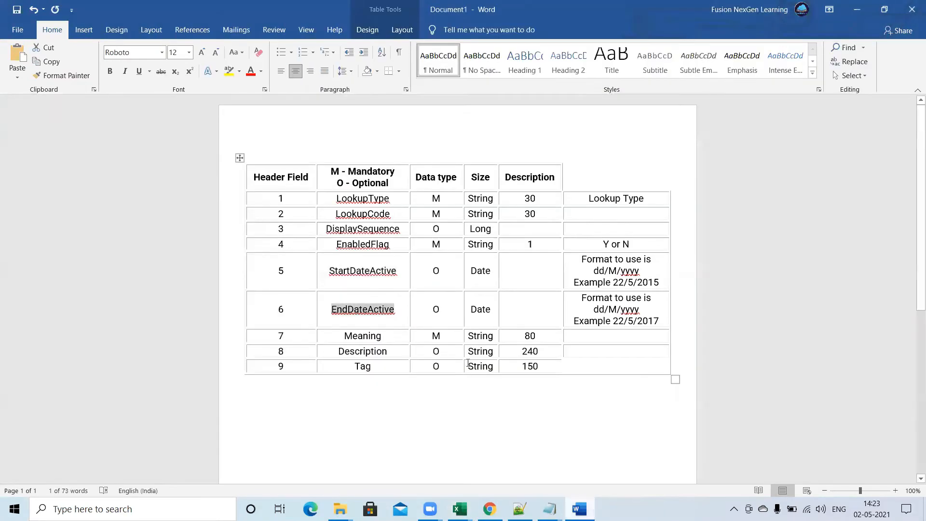
{"action": "left_click_drag", "start_coordinate": [384, 339], "coordinate": [340, 352]}
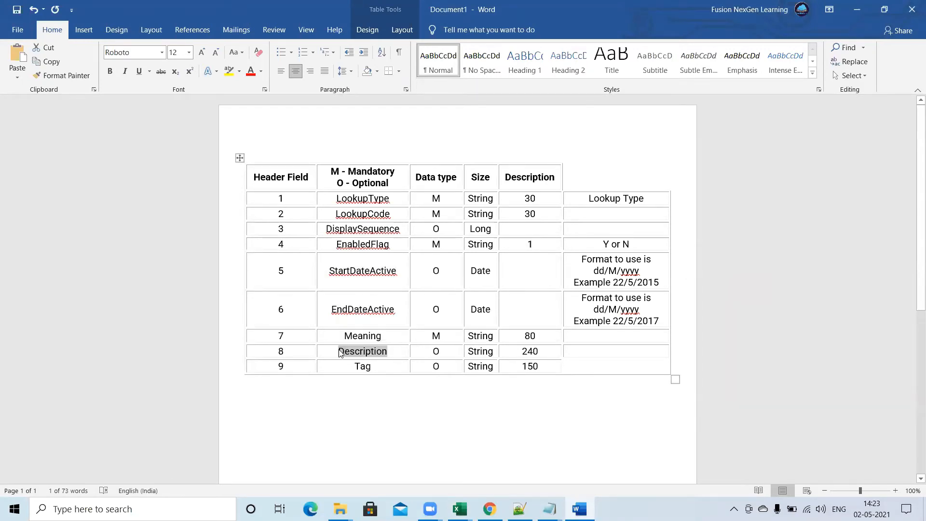
{"action": "key", "text": "alt+Tab"}
{"action": "right_click", "coordinate": [466, 140]}
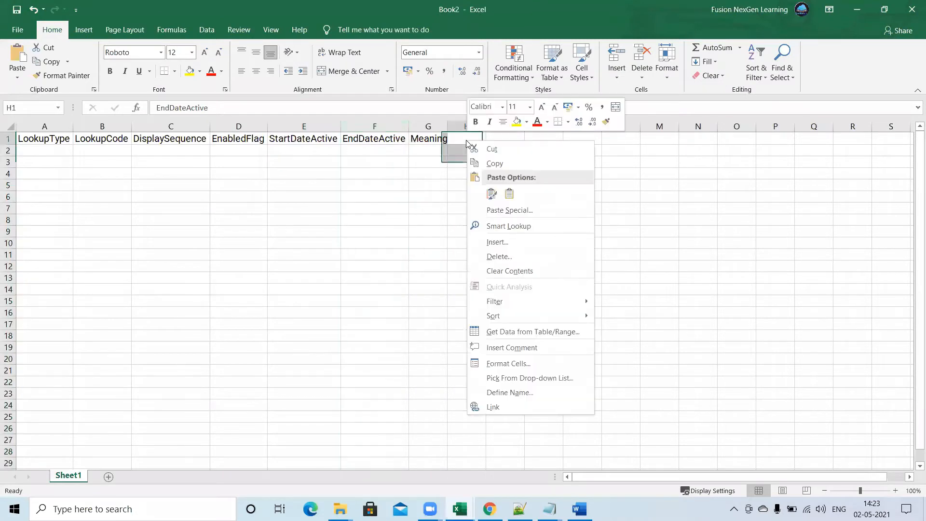
{"action": "left_click", "coordinate": [465, 139]}
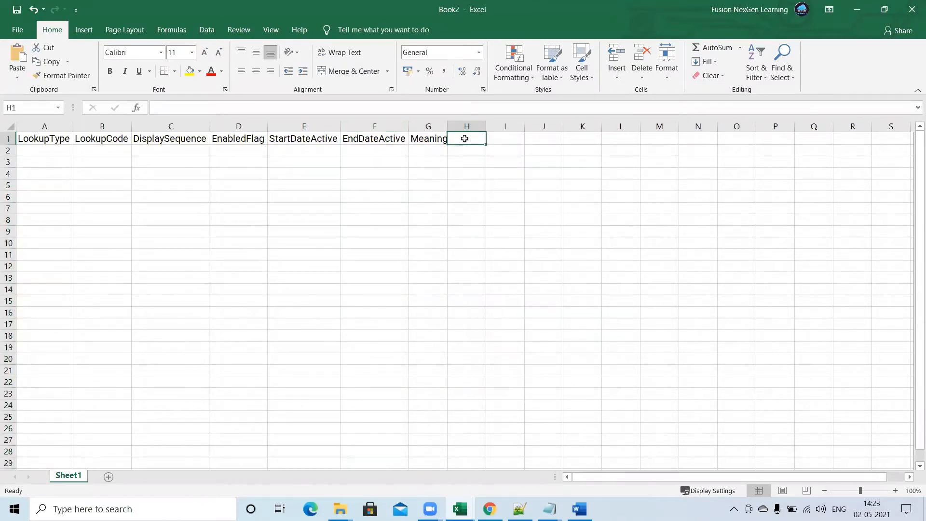
{"action": "key", "text": "ctrl+v"}
Enter Tag as the last header field in cell I1.
{"action": "left_click", "coordinate": [507, 138]}
{"action": "type", "text": "T"}
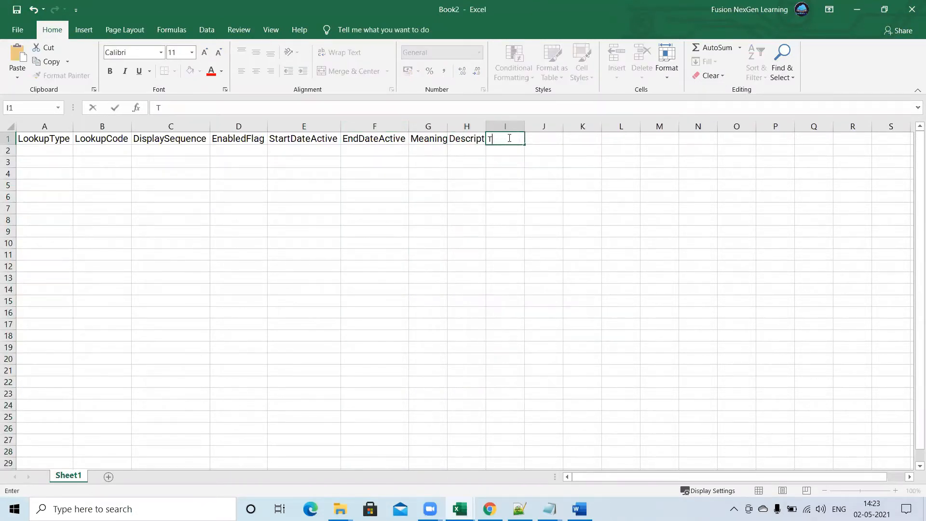
{"action": "type", "text": "ag"}
Widen the Meaning and Description columns so that their header names fit.
{"action": "left_click", "coordinate": [450, 127]}
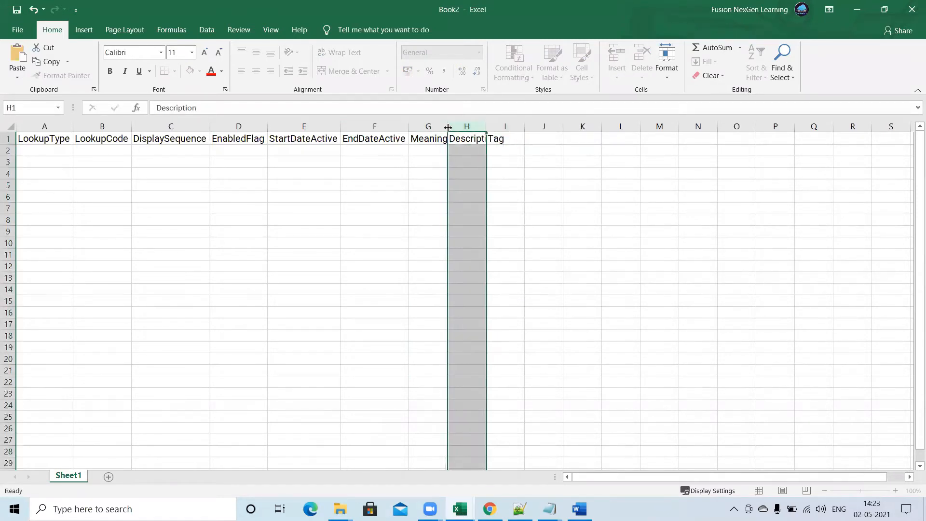
{"action": "left_click_drag", "start_coordinate": [448, 127], "coordinate": [450, 128]}
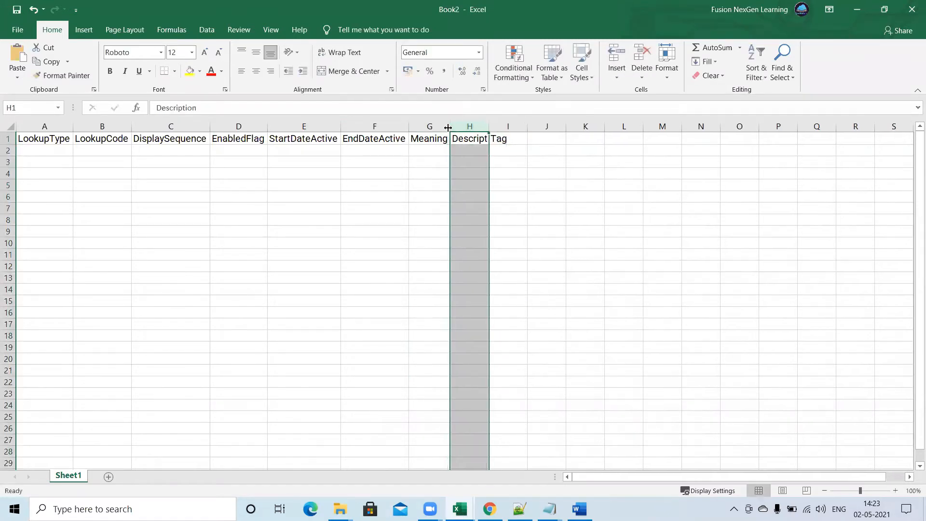
{"action": "double_click", "coordinate": [489, 124]}
{"action": "left_click", "coordinate": [333, 171]}
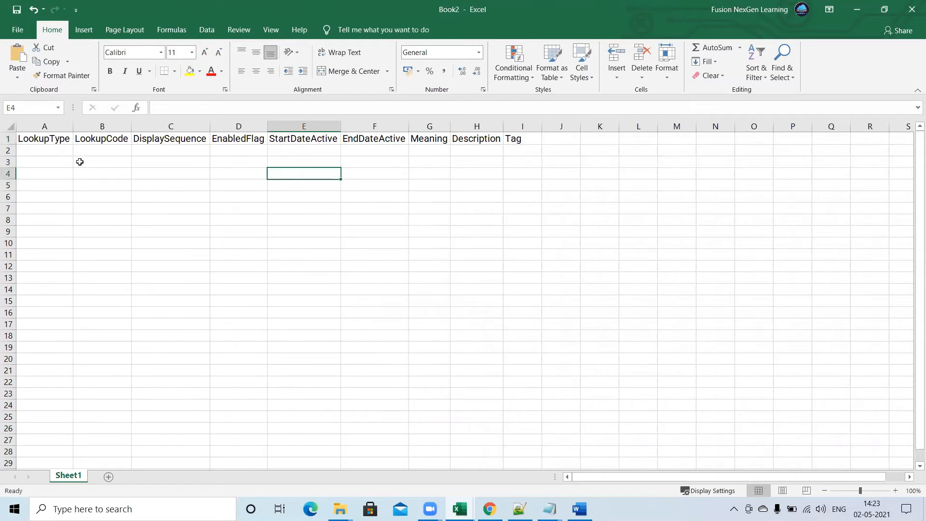
Copy TESTLOOKUPTYPE from the Notepad note into cell A2 of the workbook and widen column A to fit it.
{"action": "left_click", "coordinate": [53, 150]}
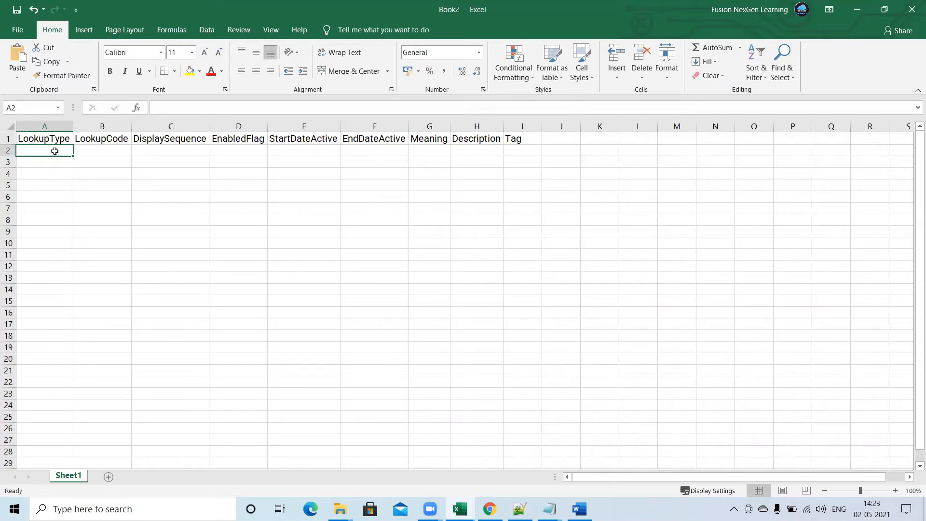
{"action": "left_click", "coordinate": [550, 509]}
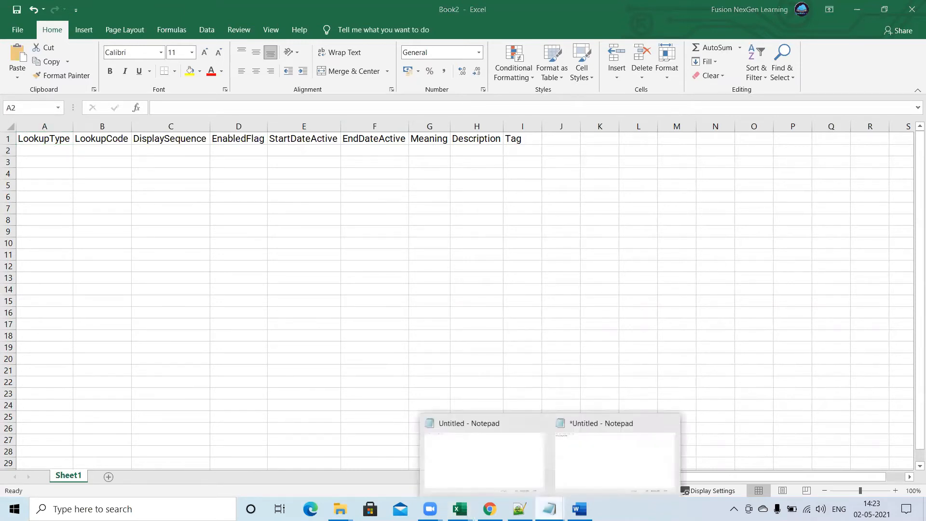
{"action": "left_click", "coordinate": [570, 456]}
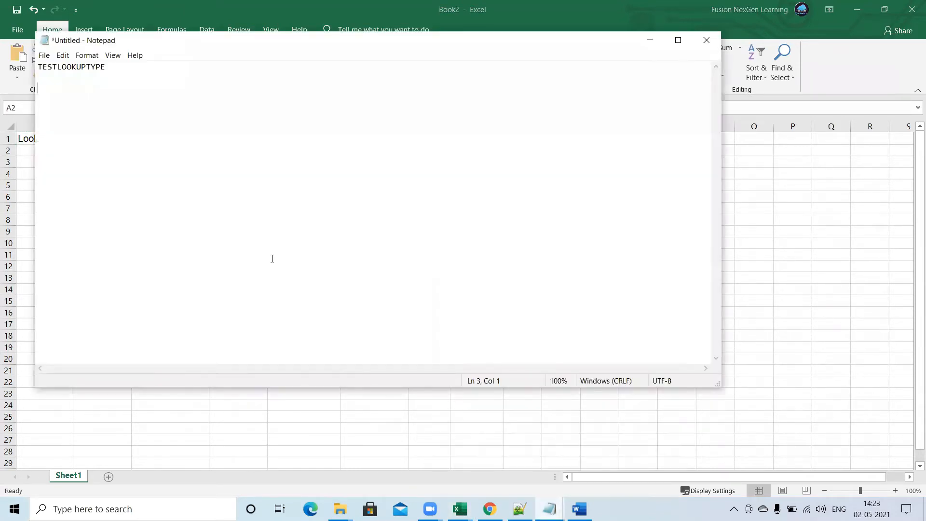
{"action": "left_click_drag", "start_coordinate": [107, 67], "coordinate": [37, 66]}
{"action": "key", "text": "ctrl+c"}
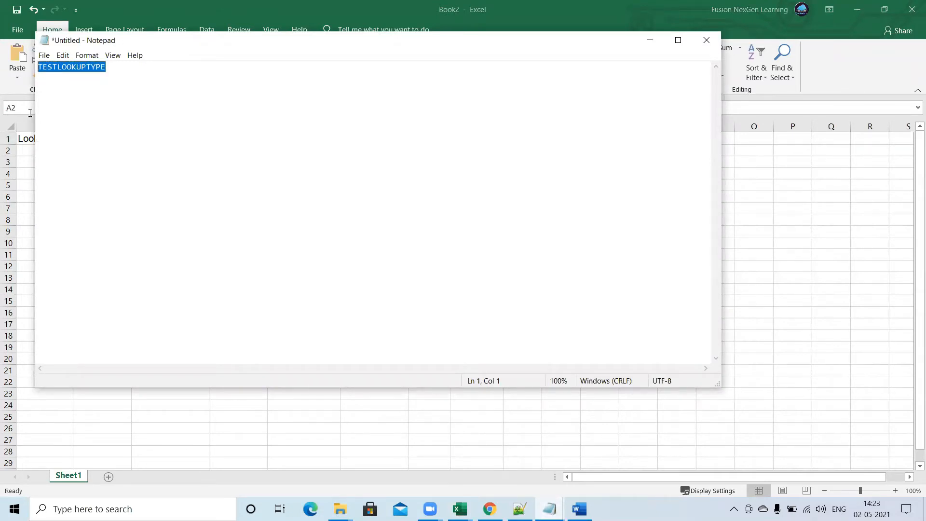
{"action": "left_click", "coordinate": [24, 147]}
{"action": "key", "text": "ctrl+v"}
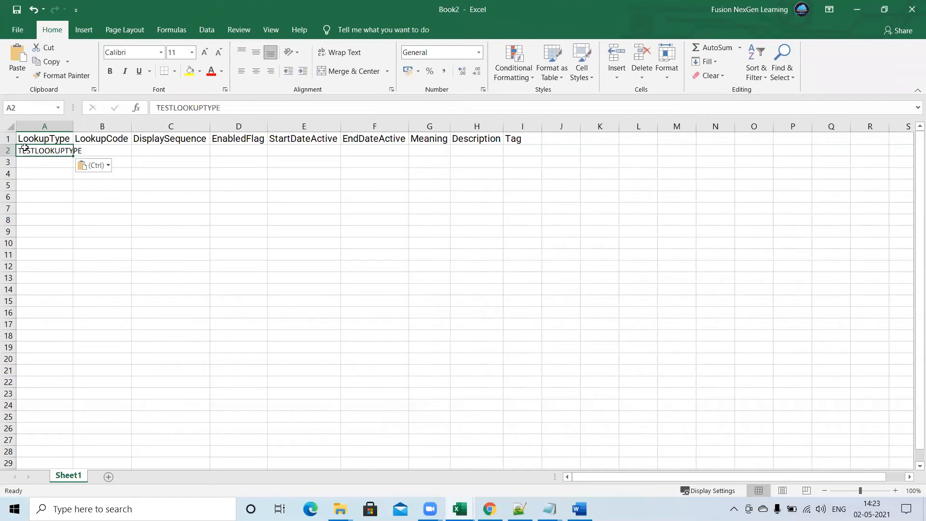
{"action": "left_click_drag", "start_coordinate": [72, 124], "coordinate": [85, 124]}
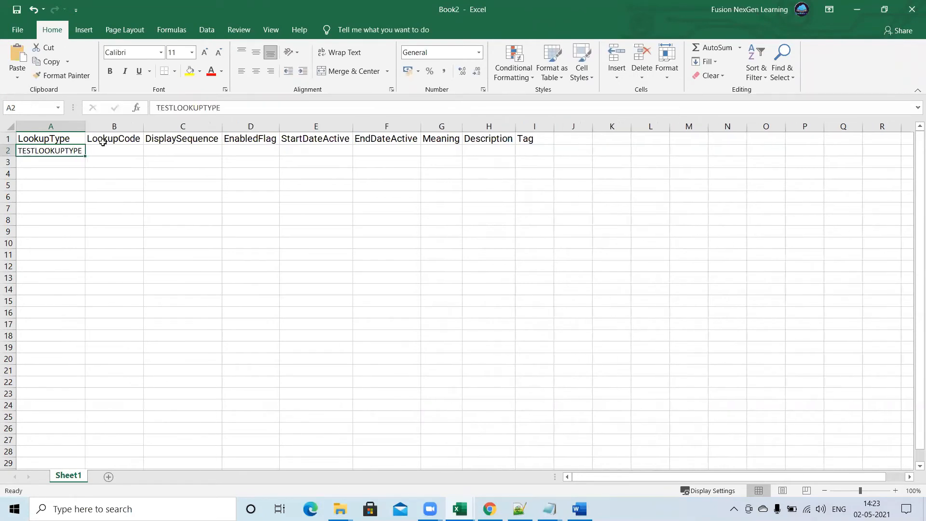
Try to enter 001 as the LookupCode in cell B2.
{"action": "left_click", "coordinate": [116, 151]}
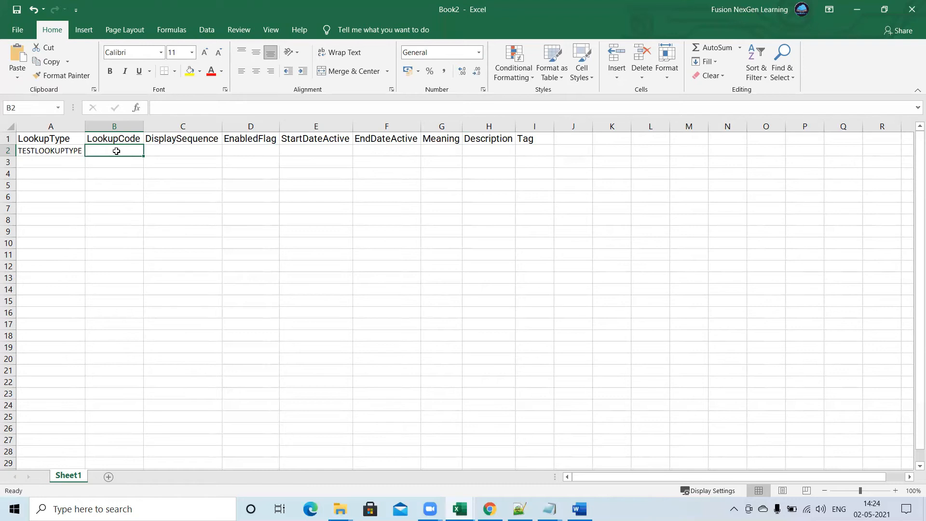
{"action": "type", "text": "001"}
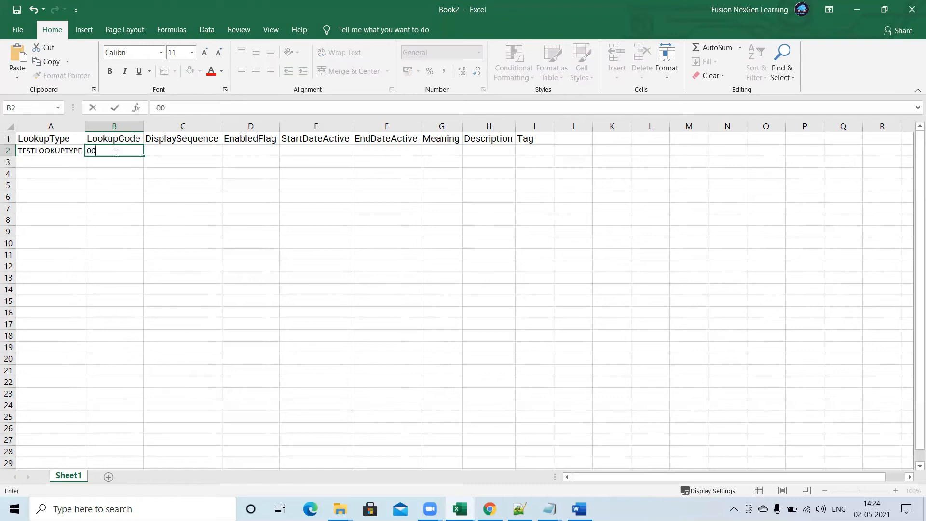
{"action": "left_click", "coordinate": [169, 154]}
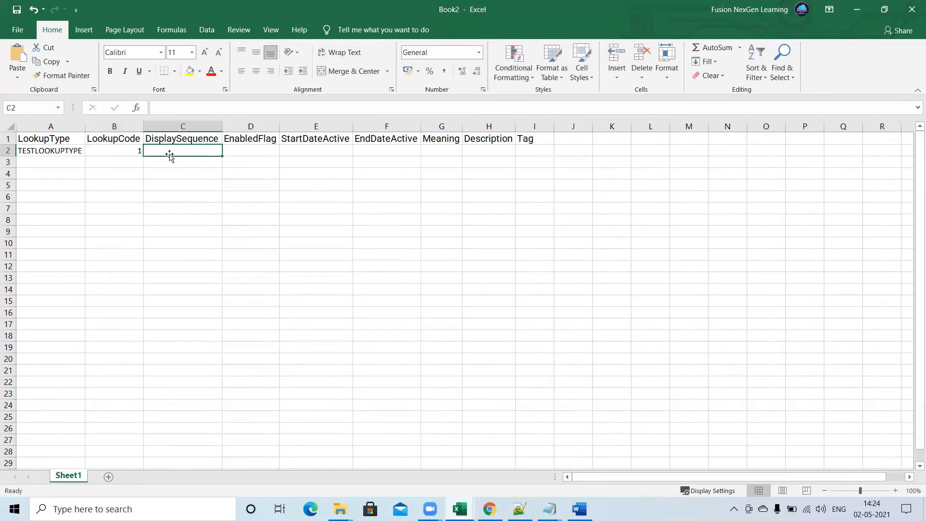
Enter TEST001 as the LookupCode in cell B2 and 1 as the DisplaySequence in cell C2.
{"action": "left_click", "coordinate": [130, 149]}
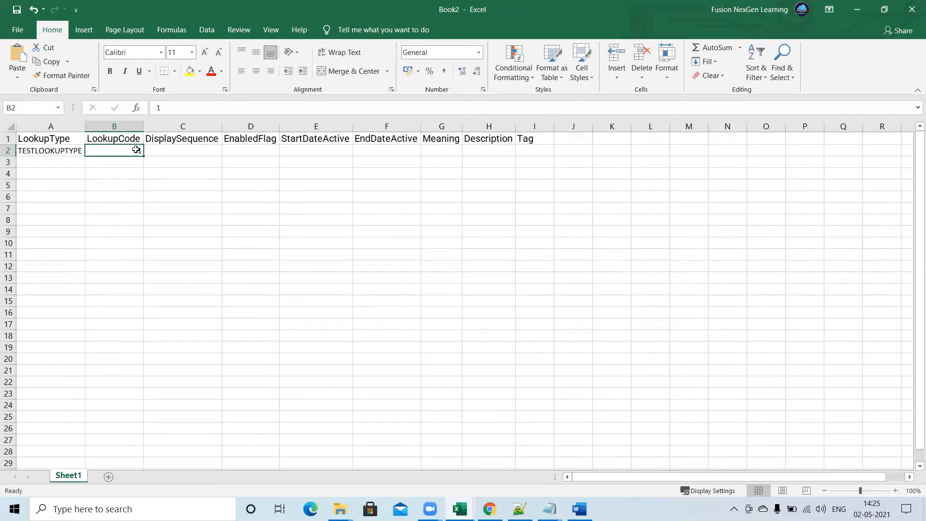
{"action": "type", "text": "TES"}
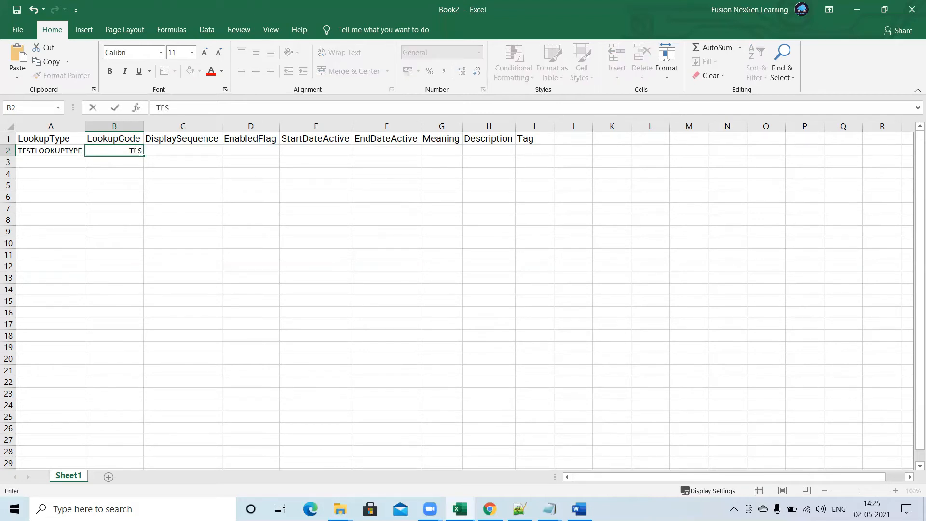
{"action": "type", "text": "T001"}
{"action": "key", "text": "Tab"}
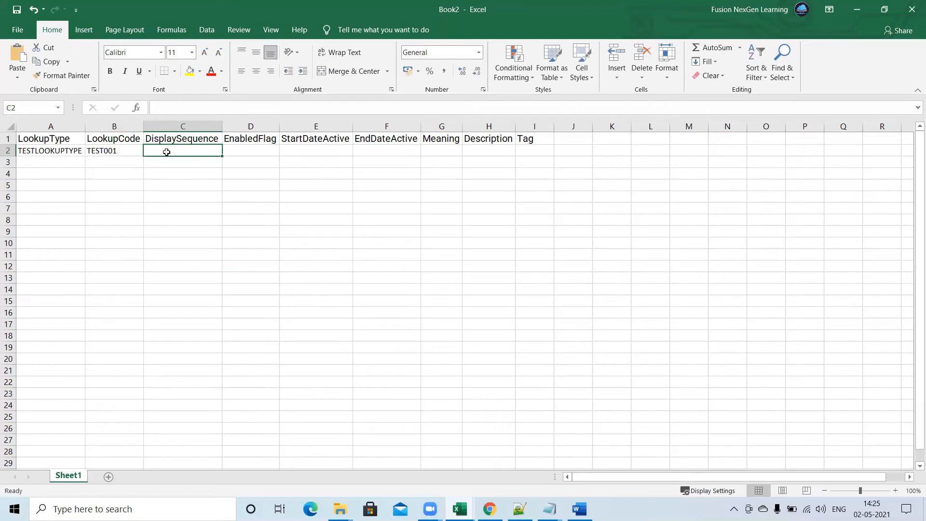
{"action": "type", "text": "1"}
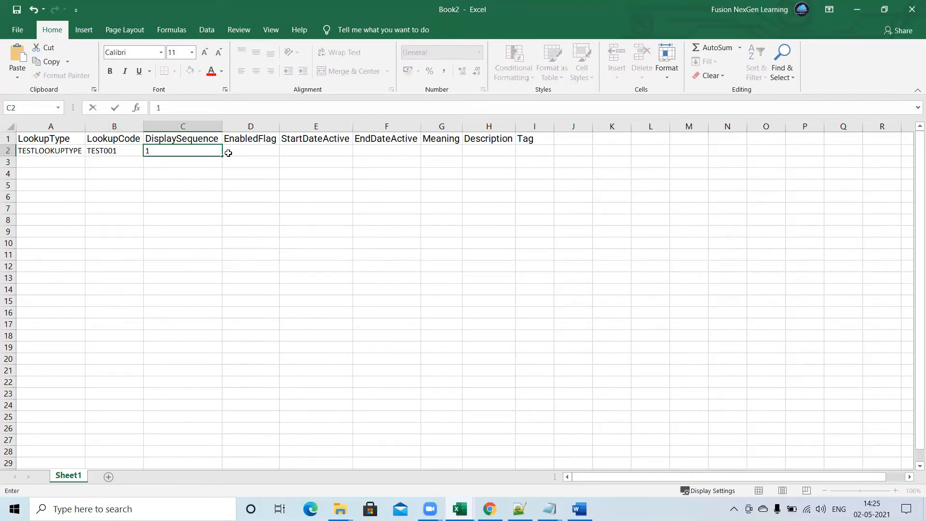
{"action": "left_click", "coordinate": [240, 148]}
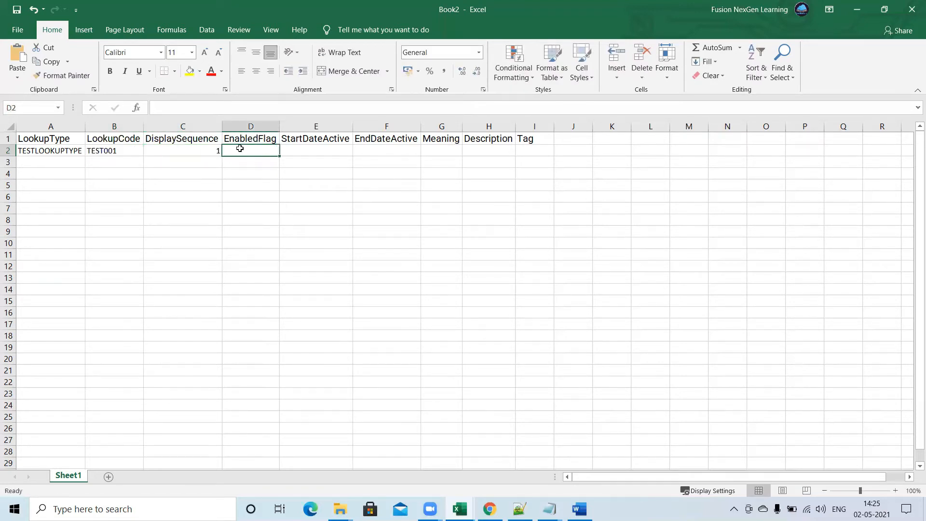
Enter Y as the EnabledFlag in cell D2 and TEST001 as the Meaning in cell G2, leaving both date cells blank.
{"action": "type", "text": "Y"}
{"action": "key", "text": "Tab"}
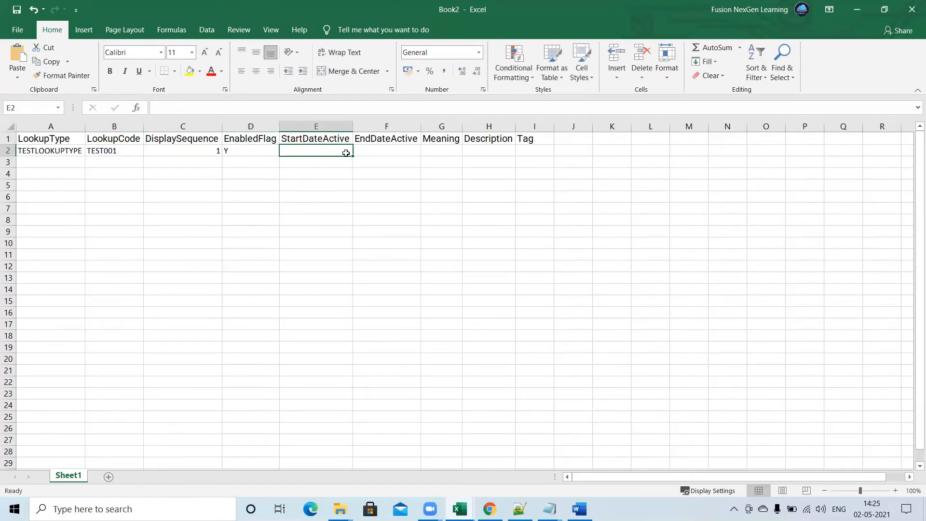
{"action": "left_click", "coordinate": [394, 151]}
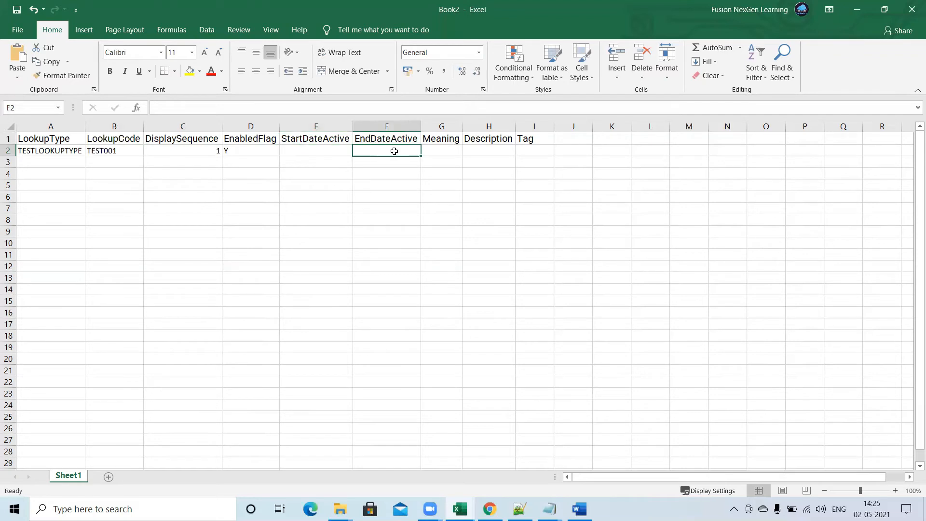
{"action": "left_click", "coordinate": [333, 151]}
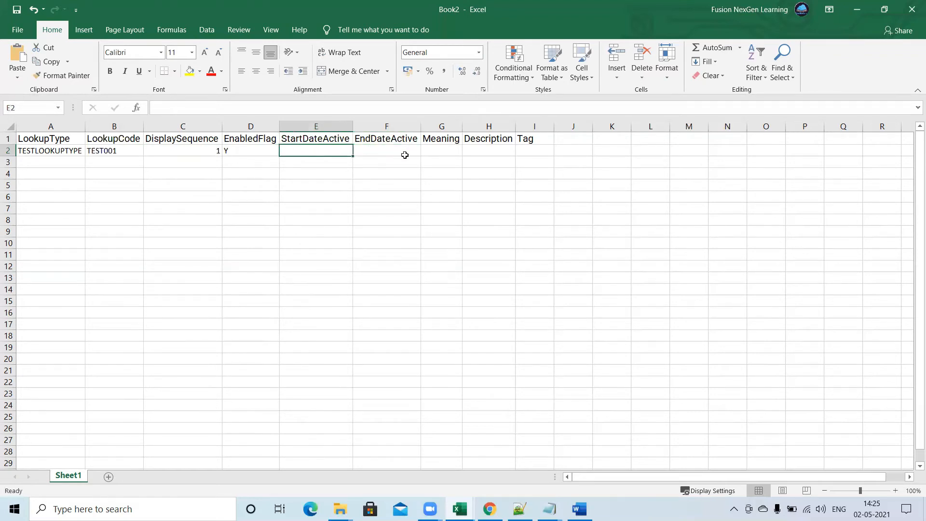
{"action": "left_click", "coordinate": [442, 150]}
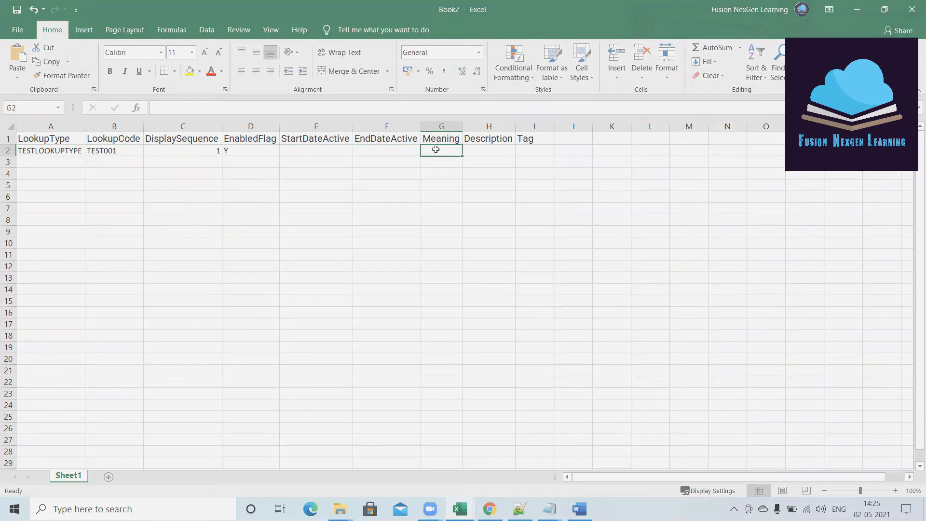
{"action": "type", "text": "TEST001"}
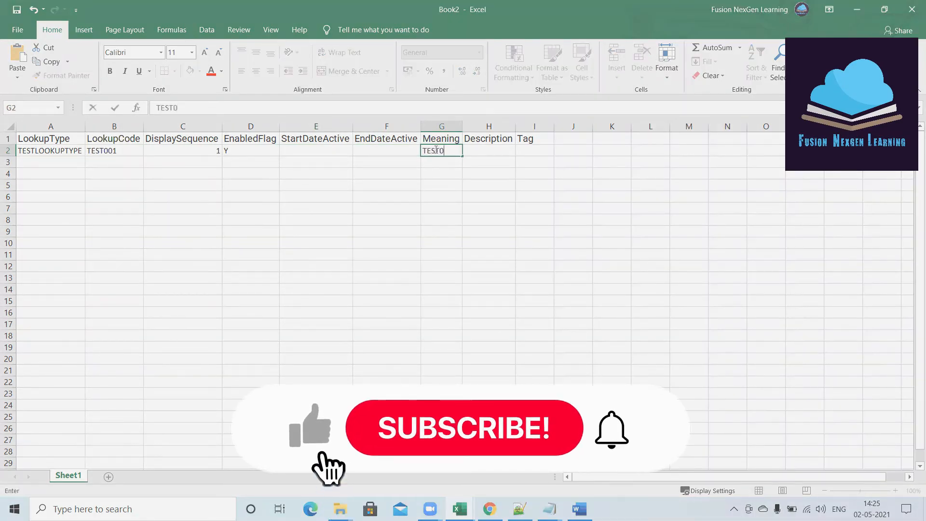
Enter TEST001 as the Description in cell H2 and Y as the Tag in cell I2.
{"action": "left_click", "coordinate": [480, 148]}
{"action": "type", "text": "TEST"}
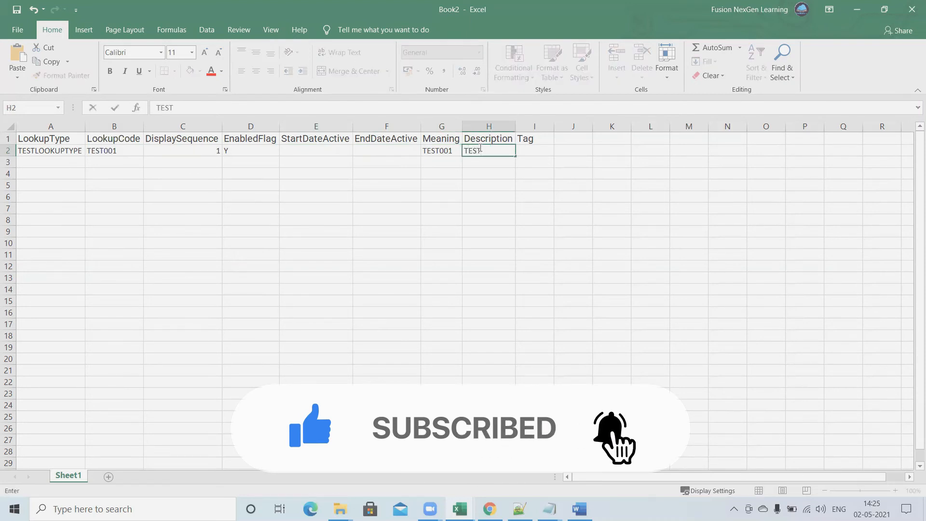
{"action": "type", "text": "001"}
{"action": "left_click", "coordinate": [454, 149]}
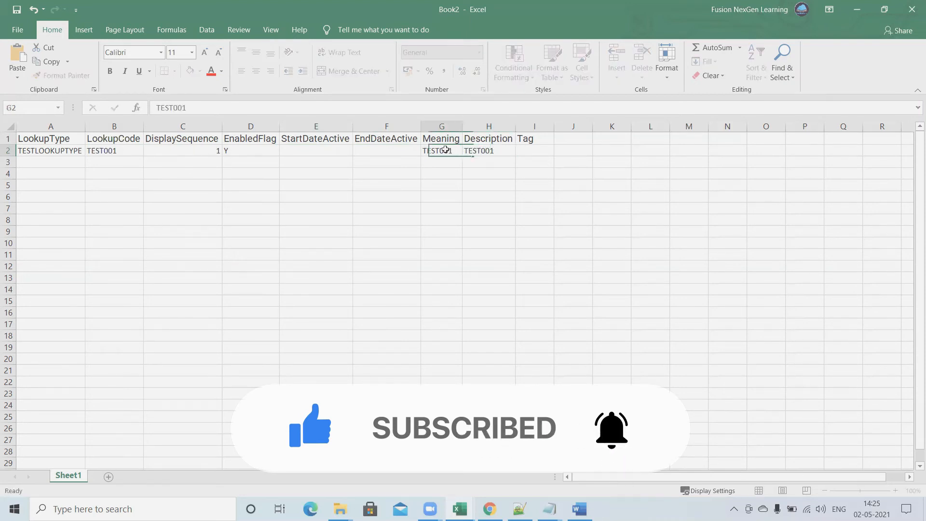
{"action": "left_click", "coordinate": [476, 154]}
{"action": "left_click", "coordinate": [530, 154]}
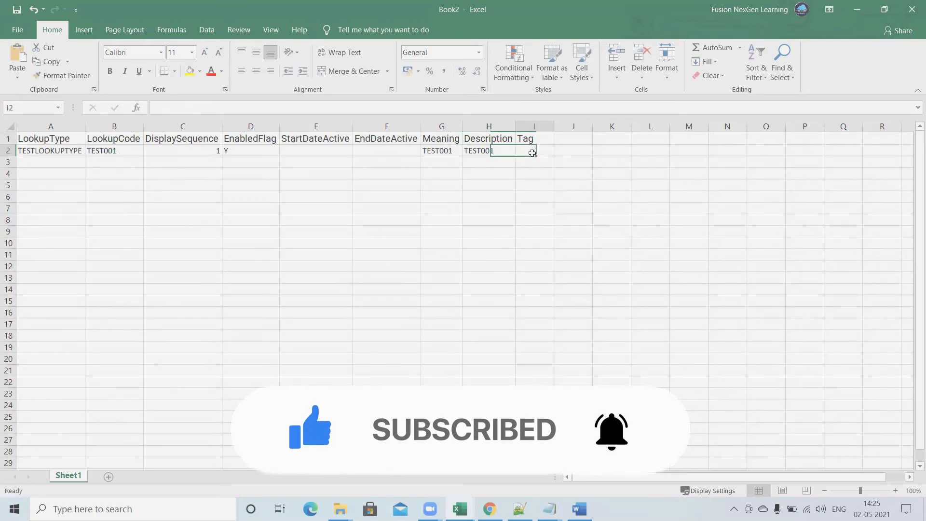
{"action": "type", "text": "Y"}
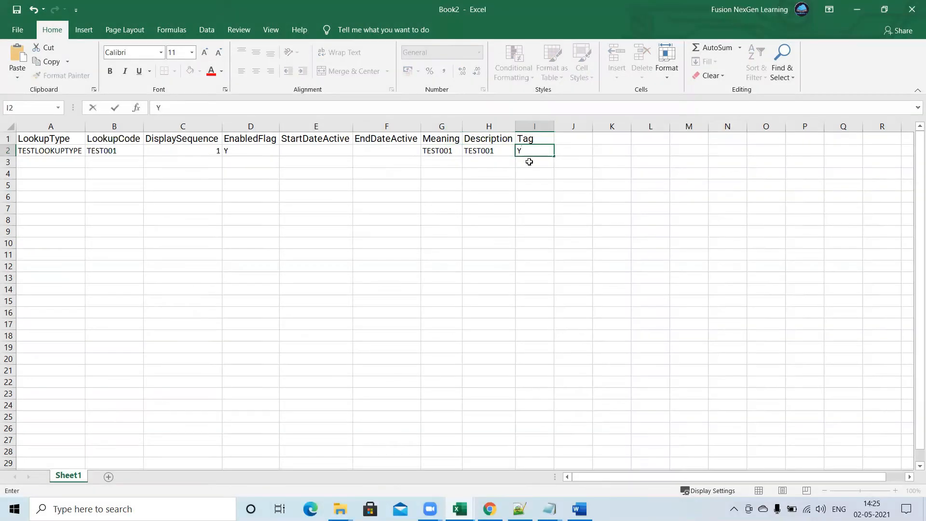
{"action": "left_click", "coordinate": [529, 162]}
{"action": "left_click", "coordinate": [533, 151]}
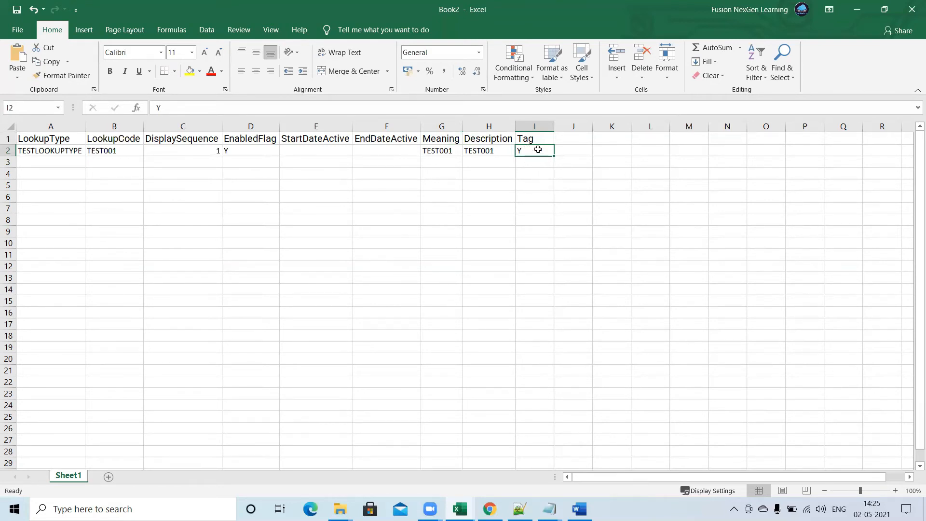
Copy the lookup type TESTLOOKUPTYPE from cell A2 into cell A3.
{"action": "left_click", "coordinate": [54, 164]}
{"action": "left_click", "coordinate": [54, 150]}
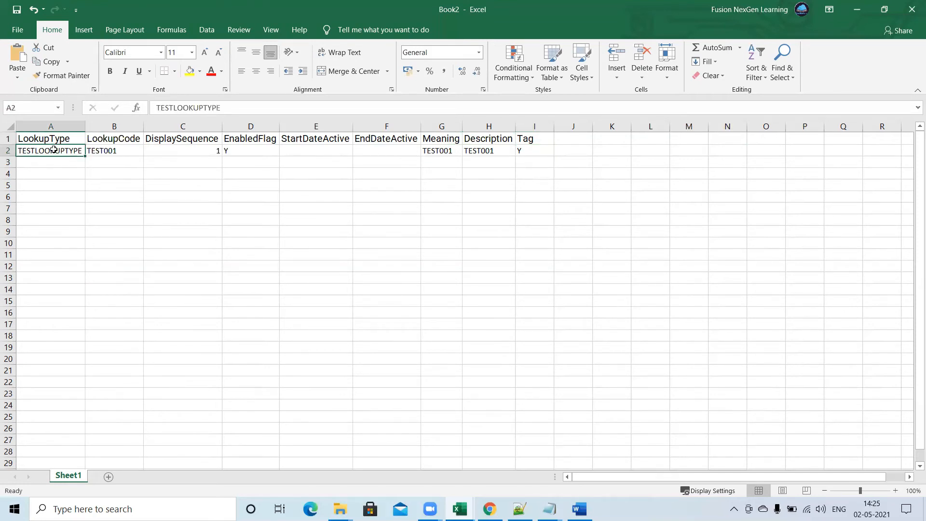
{"action": "key", "text": "ctrl+c"}
{"action": "left_click", "coordinate": [54, 163]}
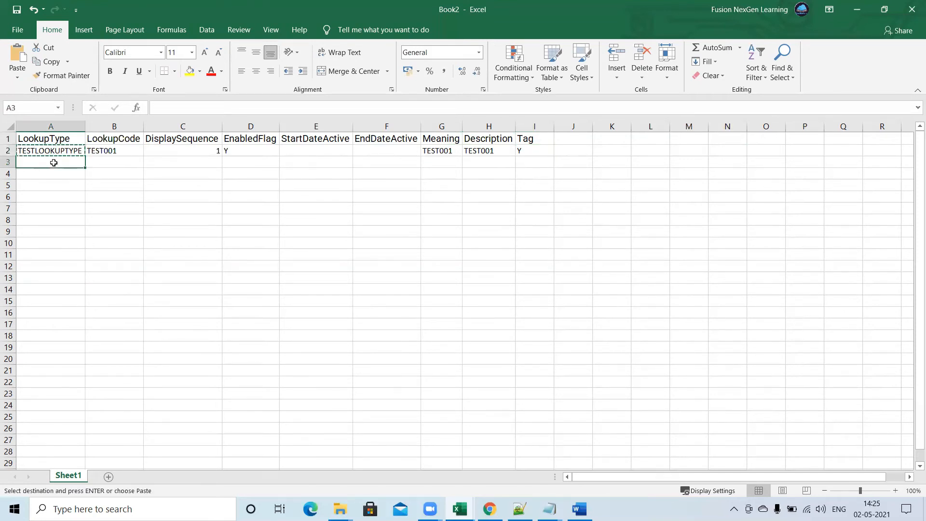
{"action": "key", "text": "ctrl+v"}
Enter TEST002 as the LookupCode in cell B3 and 2 as the DisplaySequence in cell C3.
{"action": "left_click", "coordinate": [108, 162]}
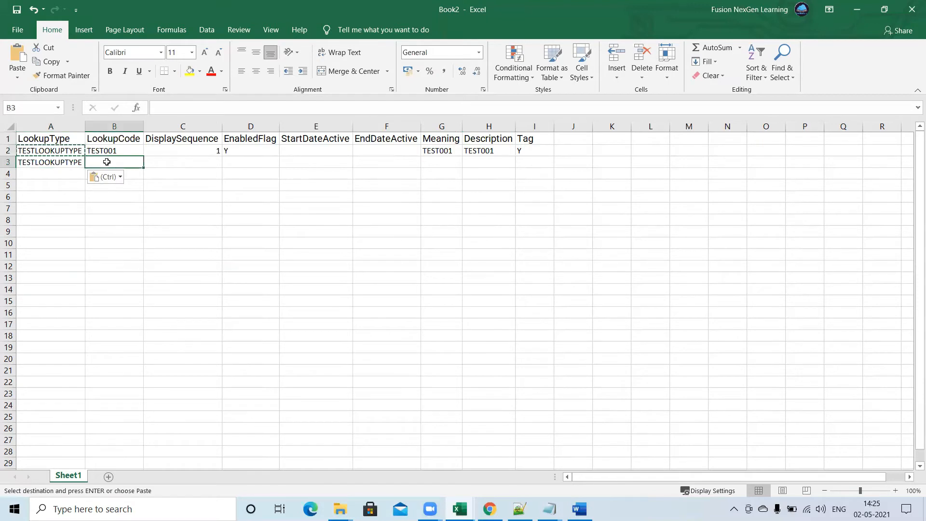
{"action": "type", "text": "TEST001"}
{"action": "key", "text": "BackSpace"}
{"action": "type", "text": "2"}
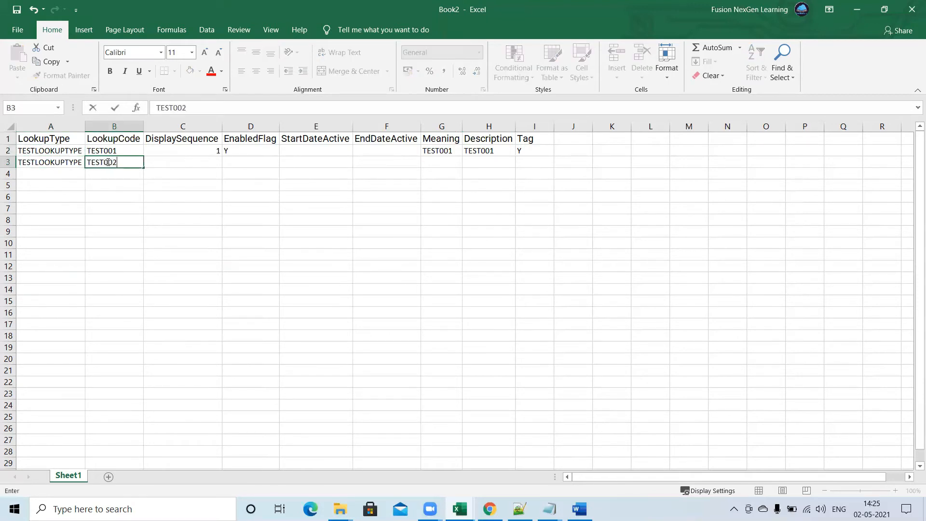
{"action": "left_click", "coordinate": [201, 160]}
{"action": "type", "text": "2"}
Enter Y as the EnabledFlag in cell D3 and TEST002 as the Meaning in cell G3, leaving both date cells blank.
{"action": "left_click", "coordinate": [235, 159]}
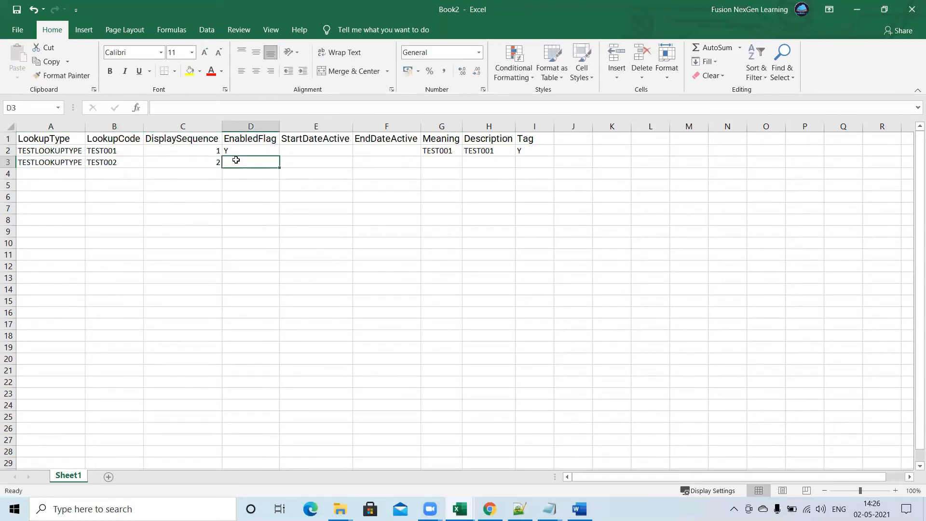
{"action": "type", "text": "Y"}
{"action": "key", "text": "Tab"}
{"action": "key", "text": "Tab"}
{"action": "key", "text": "Tab"}
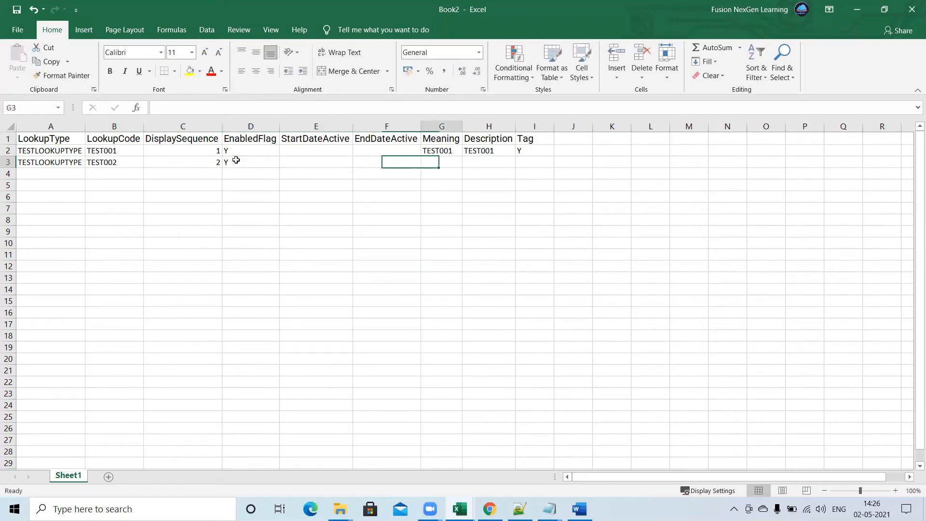
{"action": "type", "text": "TEST"}
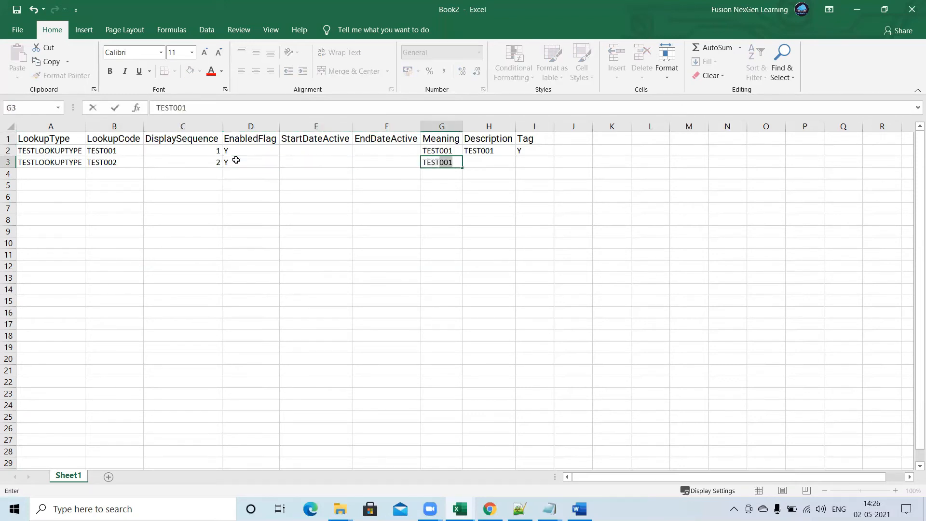
{"action": "key", "text": "BackSpace"}
{"action": "type", "text": "0021"}
{"action": "key", "text": "BackSpace"}
{"action": "key", "text": "Tab"}
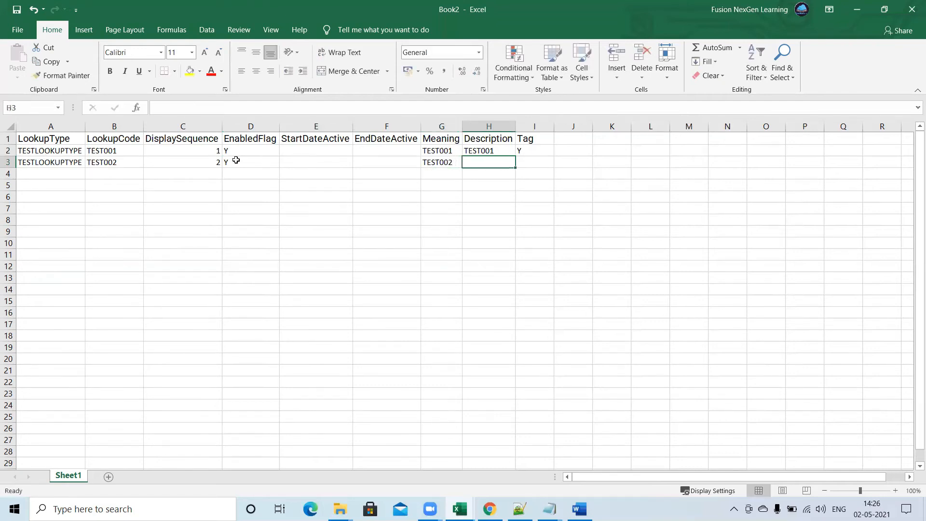
Enter TEST002 as the Description in cell H3 and N as the Tag in cell I3.
{"action": "type", "text": "TEST002"}
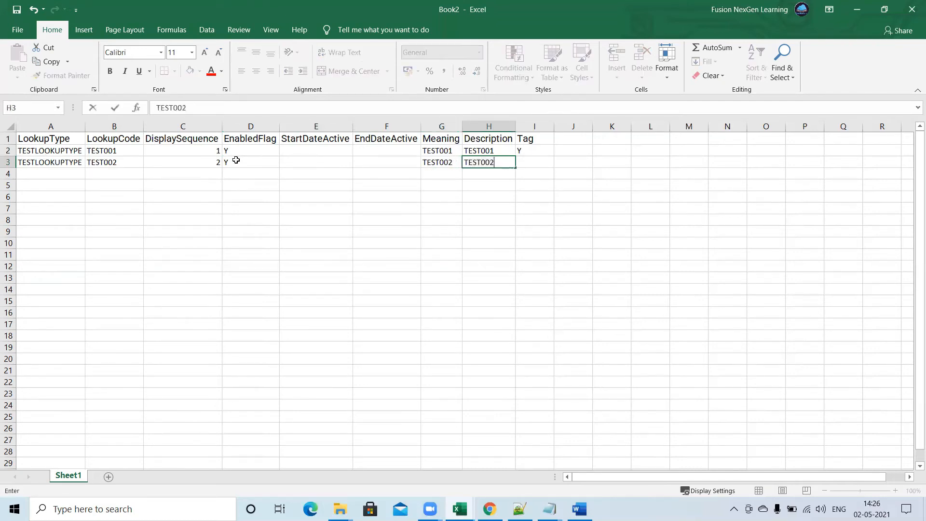
{"action": "key", "text": "Tab"}
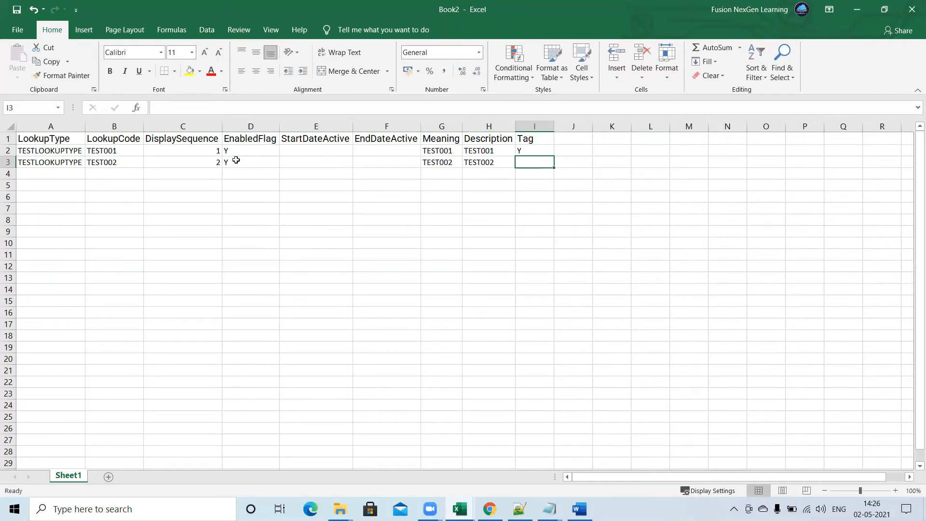
{"action": "type", "text": "N"}
{"action": "left_click", "coordinate": [334, 200]}
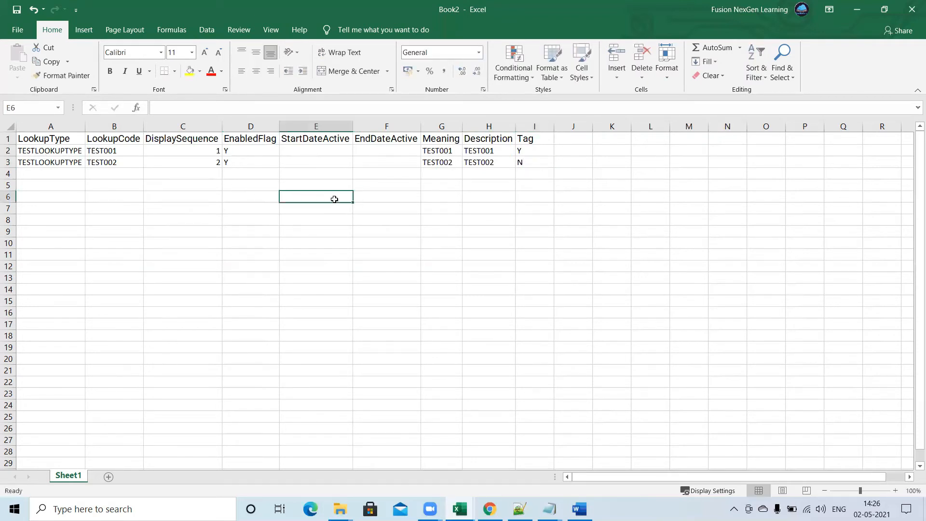
{"action": "left_click_drag", "start_coordinate": [544, 149], "coordinate": [545, 168]}
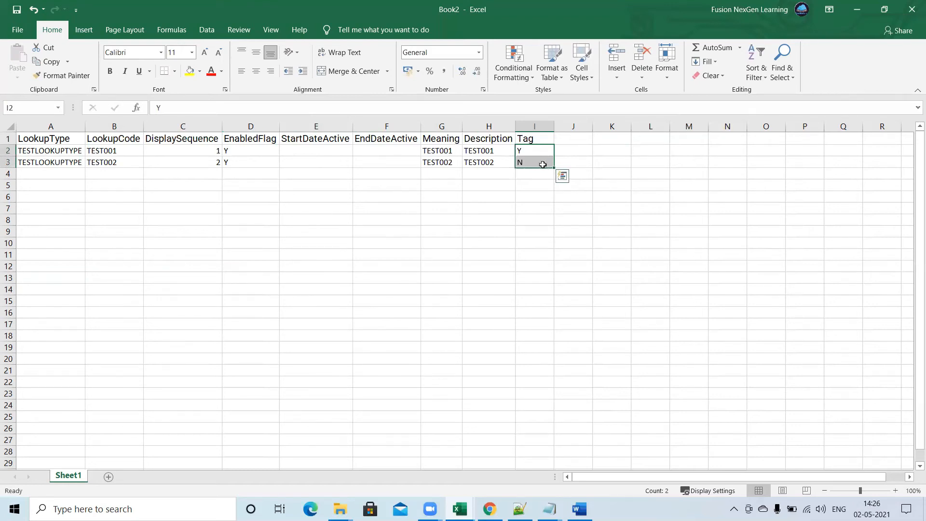
{"action": "left_click_drag", "start_coordinate": [246, 151], "coordinate": [248, 167]}
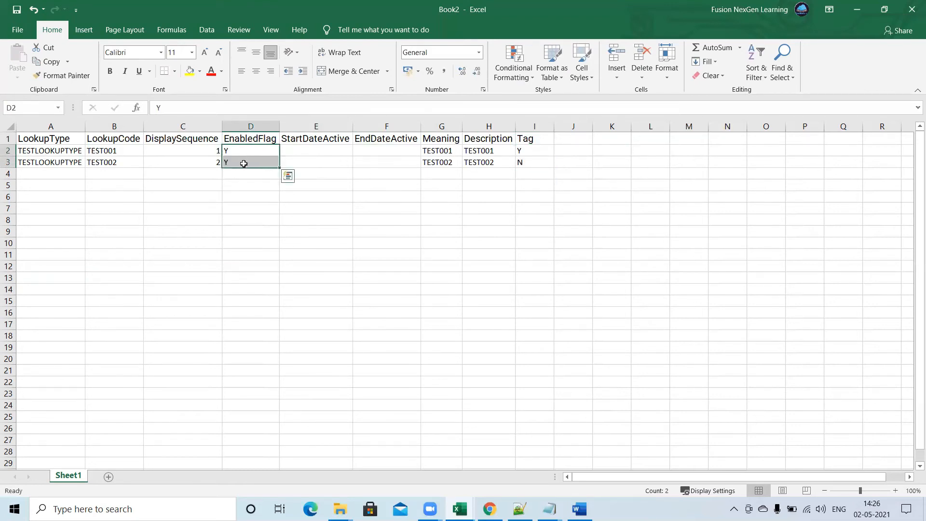
{"action": "left_click", "coordinate": [265, 162]}
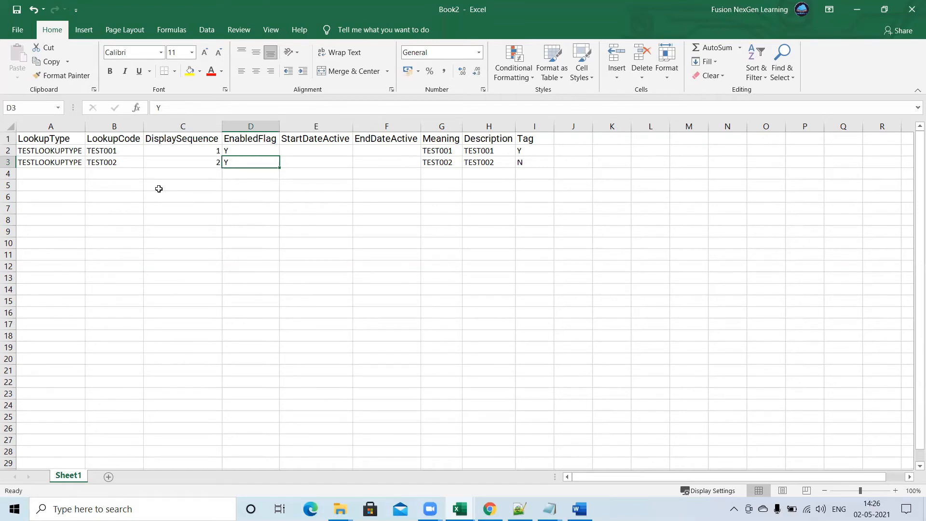
Start saving the workbook and choose the Desktop folder on this PC as its location.
{"action": "key", "text": "ctrl+s"}
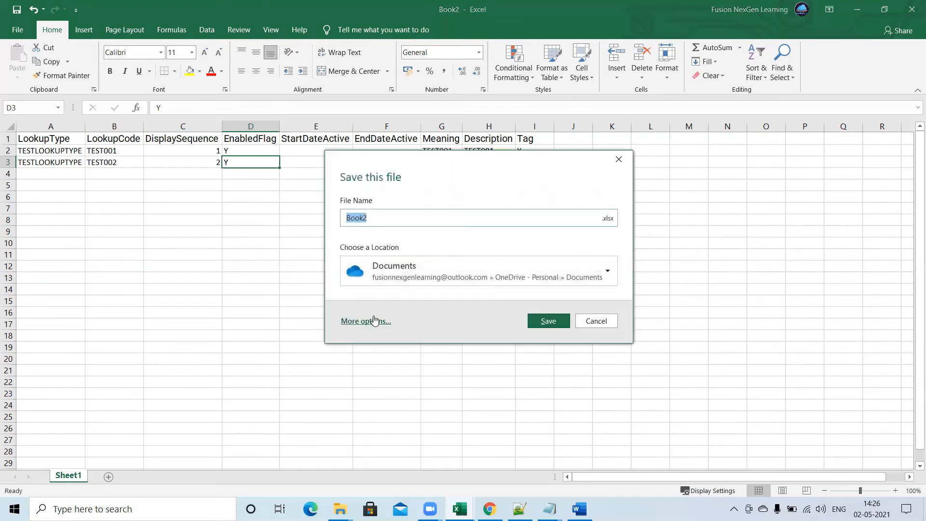
{"action": "left_click", "coordinate": [376, 322]}
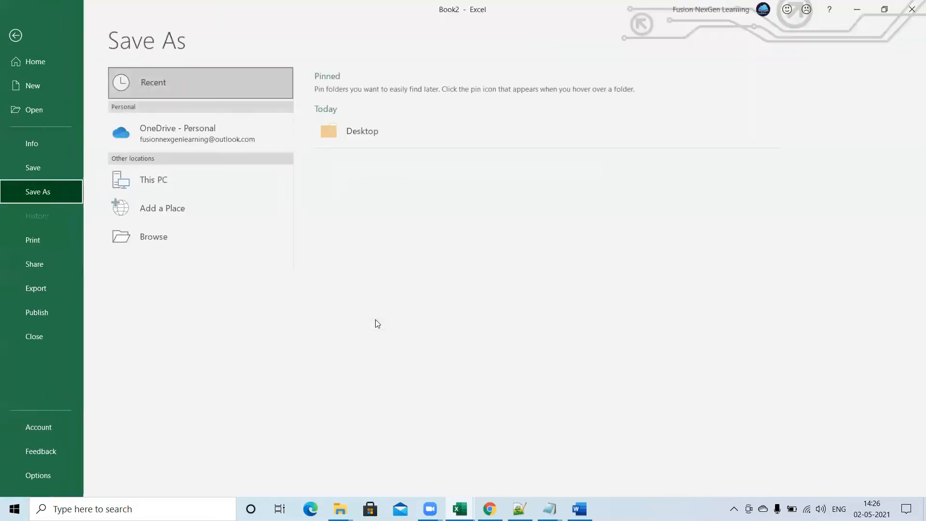
{"action": "left_click", "coordinate": [175, 179]}
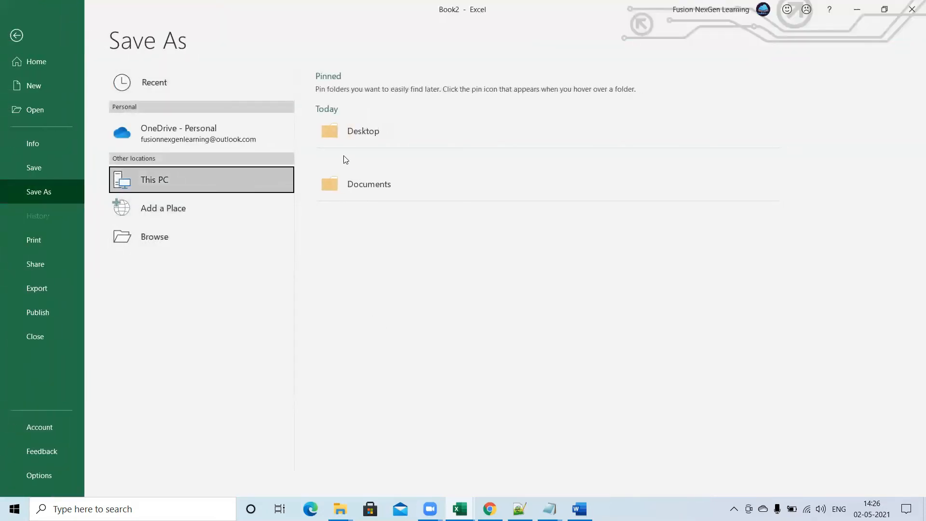
{"action": "left_click", "coordinate": [371, 140]}
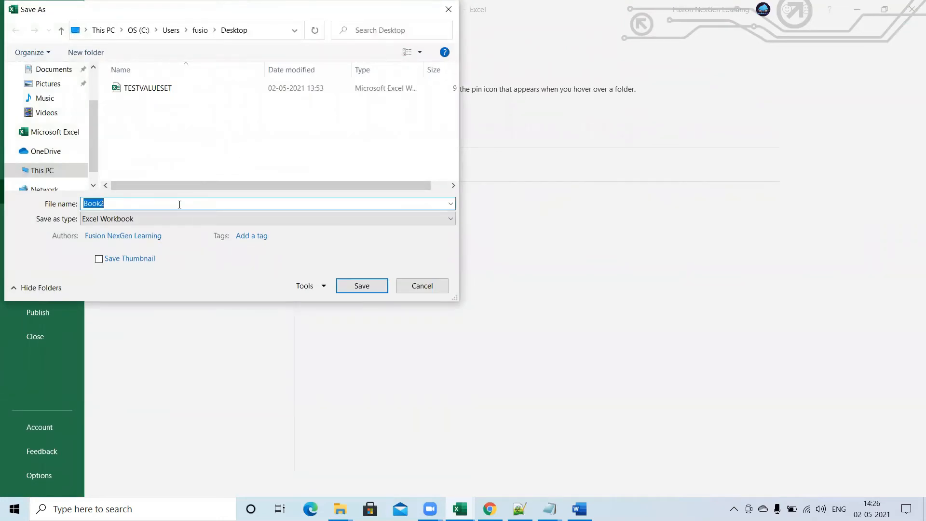
Name the file TESTLOOKUPTYPE and save it in CSV (Comma delimited) format.
{"action": "type", "text": "TEST"}
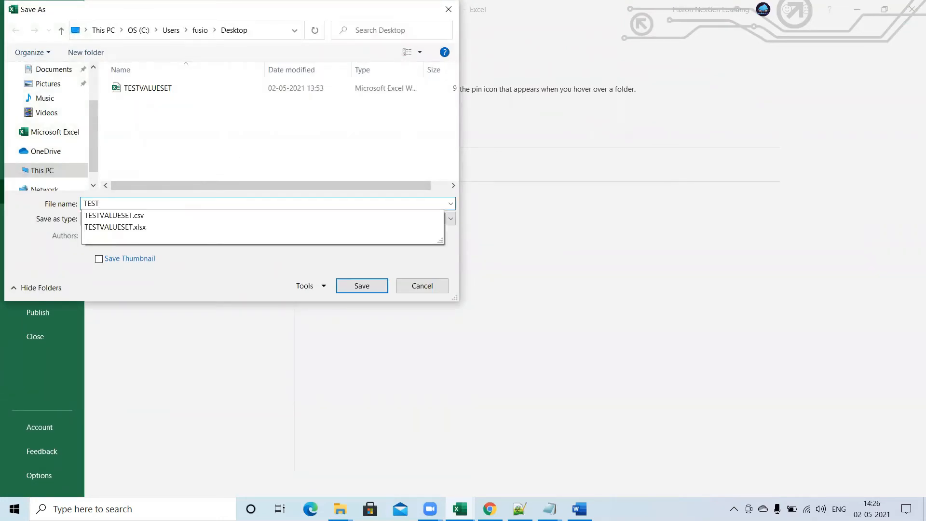
{"action": "type", "text": "VALU"}
{"action": "key", "text": "BackSpace"}
{"action": "key", "text": "BackSpace"}
{"action": "key", "text": "BackSpace"}
{"action": "key", "text": "BackSpace"}
{"action": "type", "text": "LOO"}
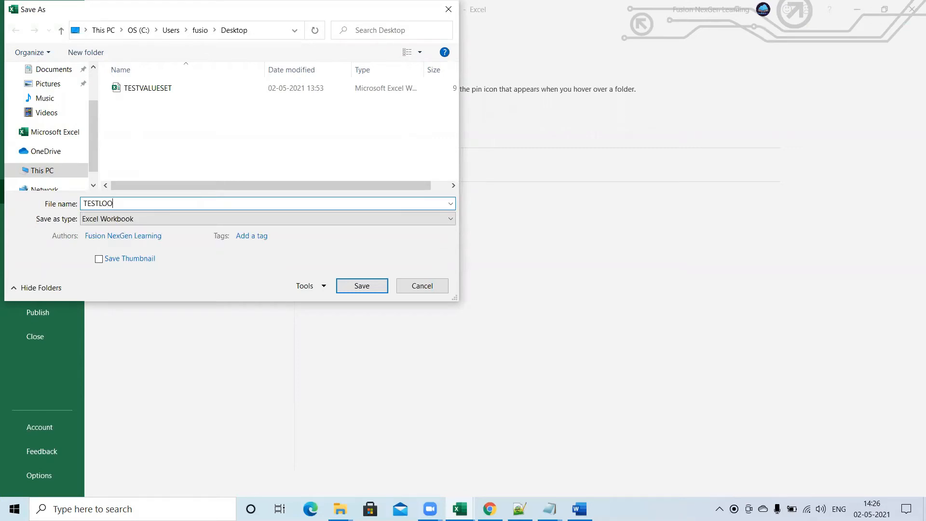
{"action": "type", "text": "KUPTYPE"}
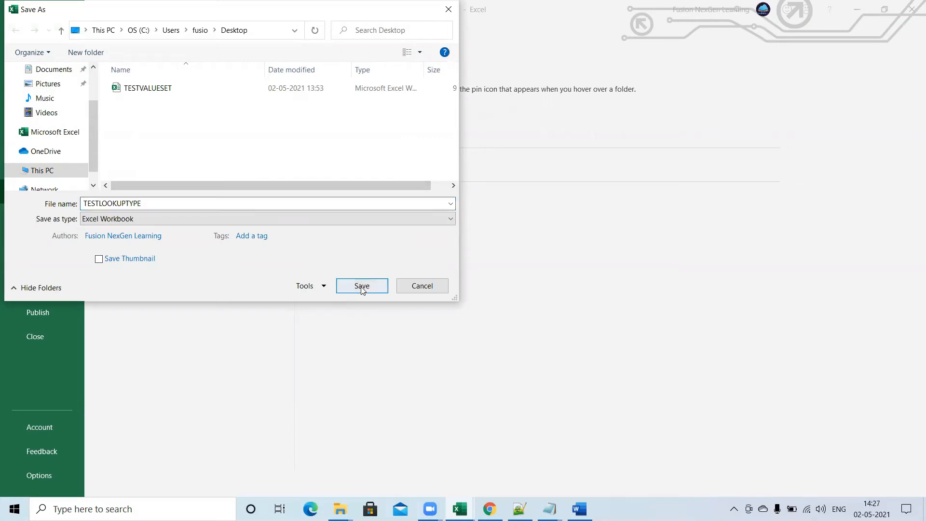
{"action": "left_click", "coordinate": [434, 221]}
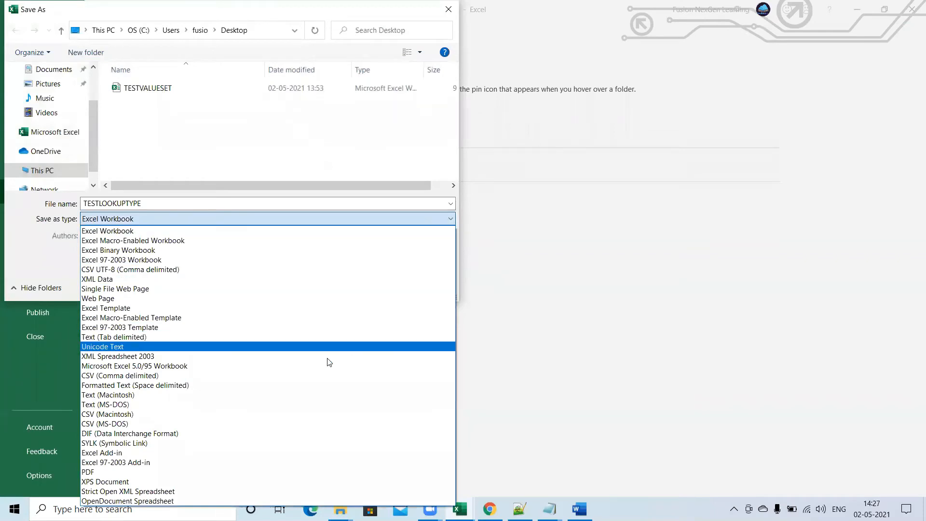
{"action": "left_click", "coordinate": [244, 377]}
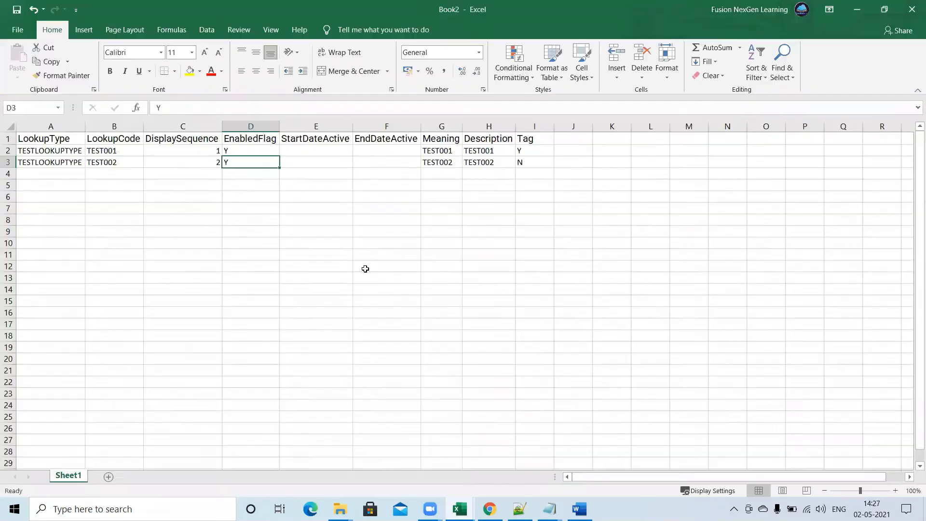
{"action": "left_click", "coordinate": [363, 271]}
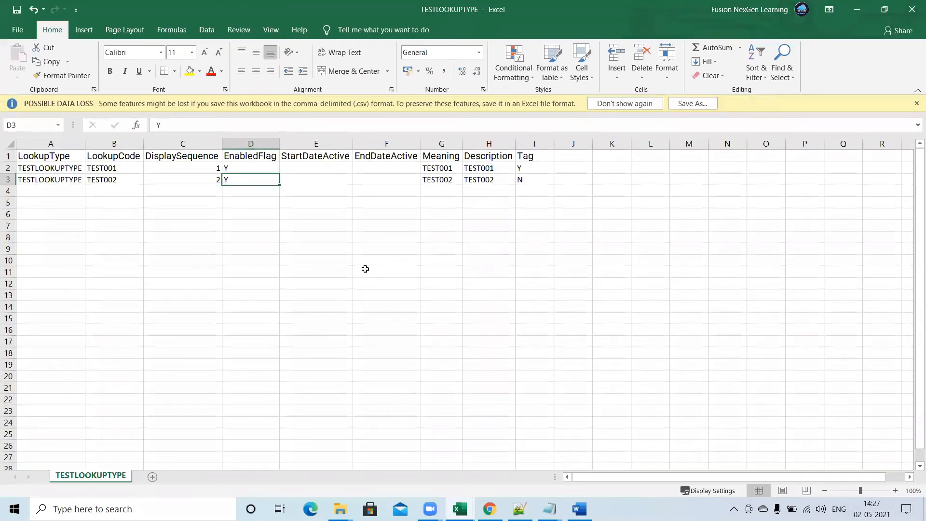
Save a copy of the TESTLOOKUPTYPE file to the Desktop in Excel Workbook format.
{"action": "left_click", "coordinate": [693, 103]}
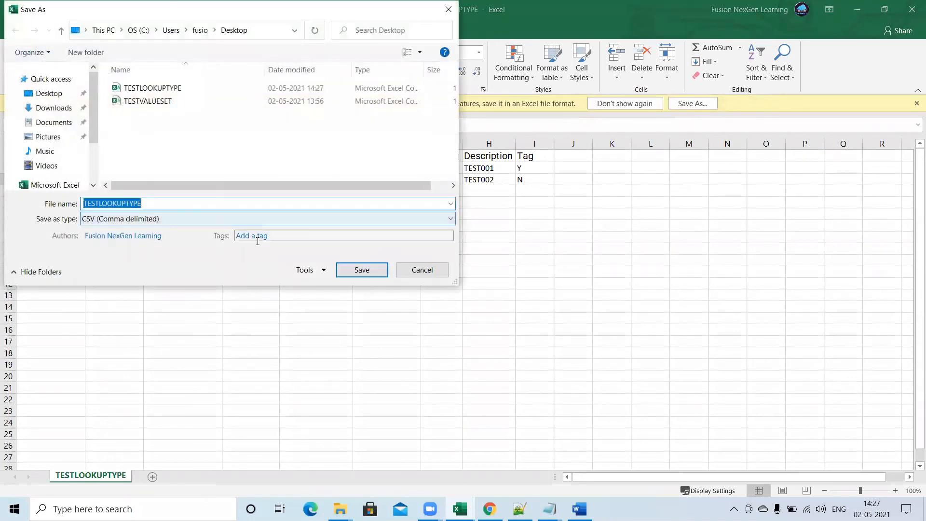
{"action": "left_click", "coordinate": [178, 218]}
{"action": "left_click", "coordinate": [147, 231]}
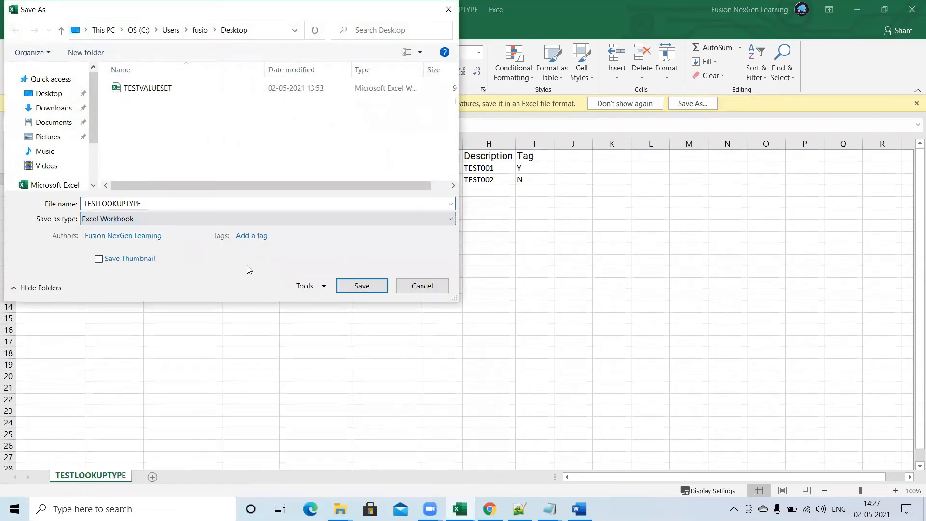
{"action": "left_click", "coordinate": [358, 286]}
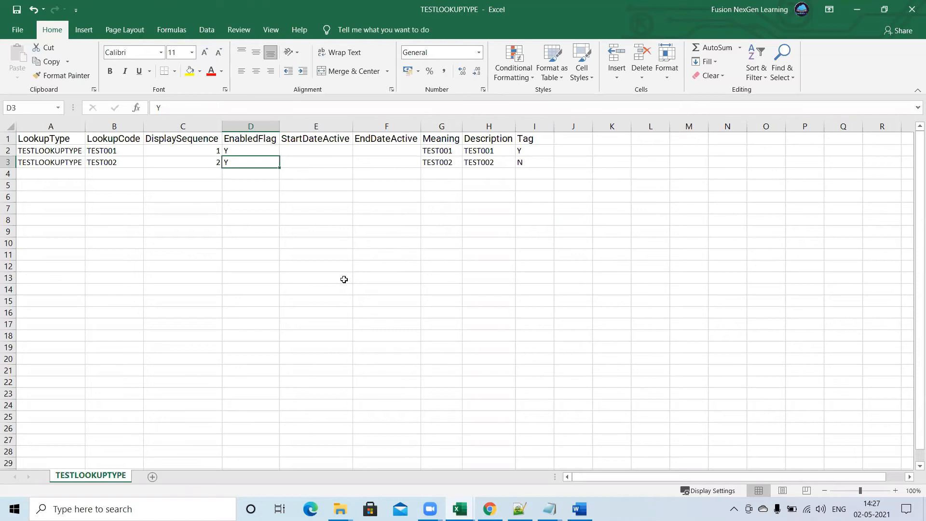
Switch to Notepad++ and open the comma-separated TESTLOOKUPTYPE file from the Desktop.
{"action": "left_click", "coordinate": [519, 509]}
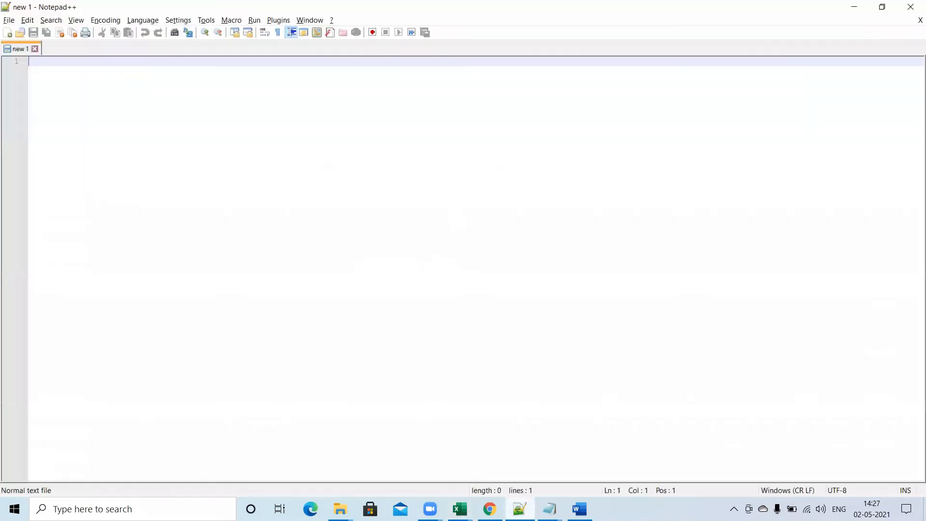
{"action": "left_click", "coordinate": [8, 20]}
{"action": "left_click", "coordinate": [25, 44]}
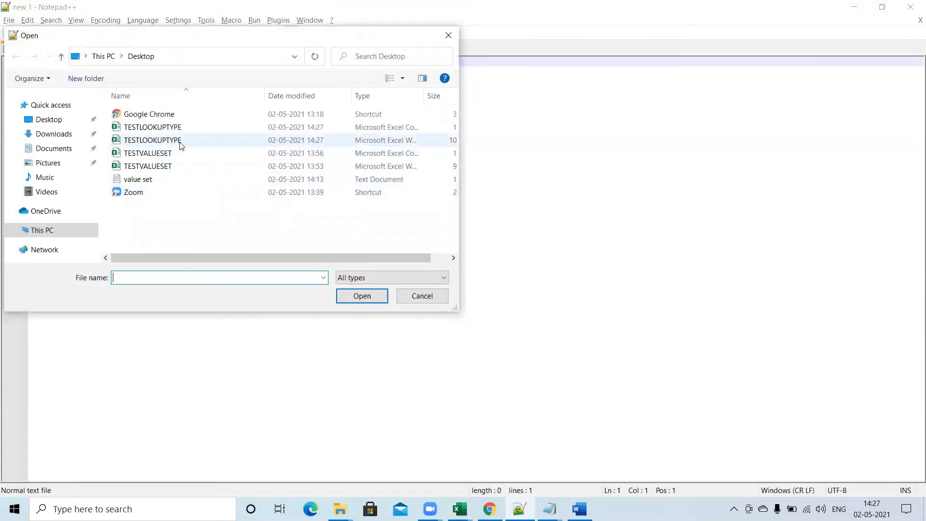
{"action": "left_click_drag", "start_coordinate": [425, 99], "coordinate": [455, 98]}
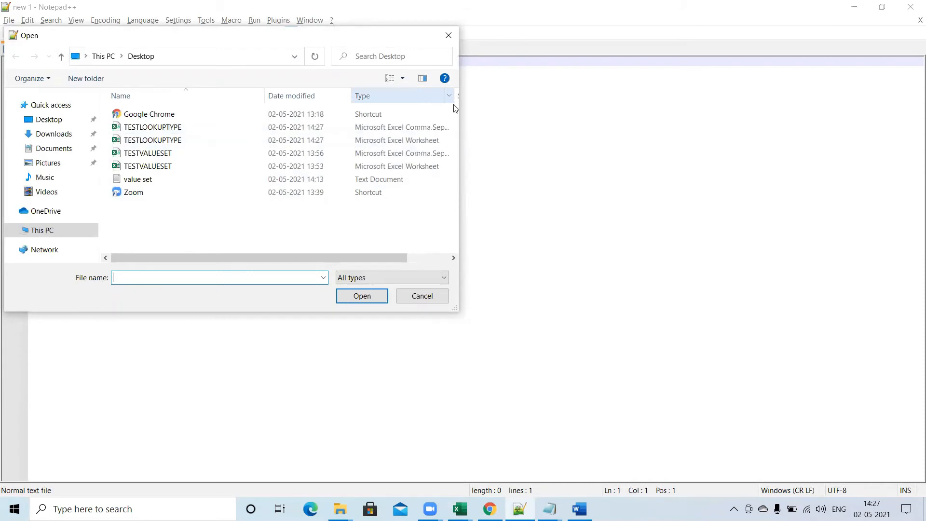
{"action": "left_click", "coordinate": [408, 129]}
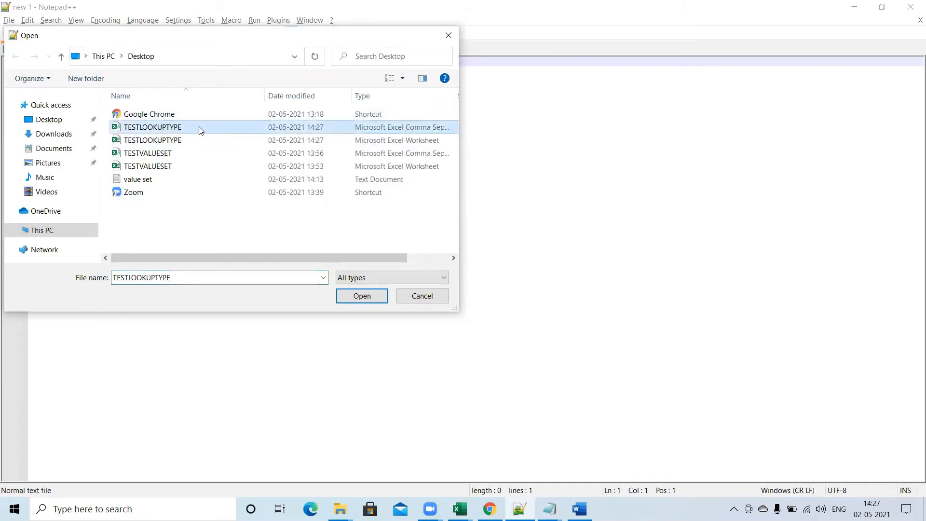
{"action": "left_click", "coordinate": [360, 296]}
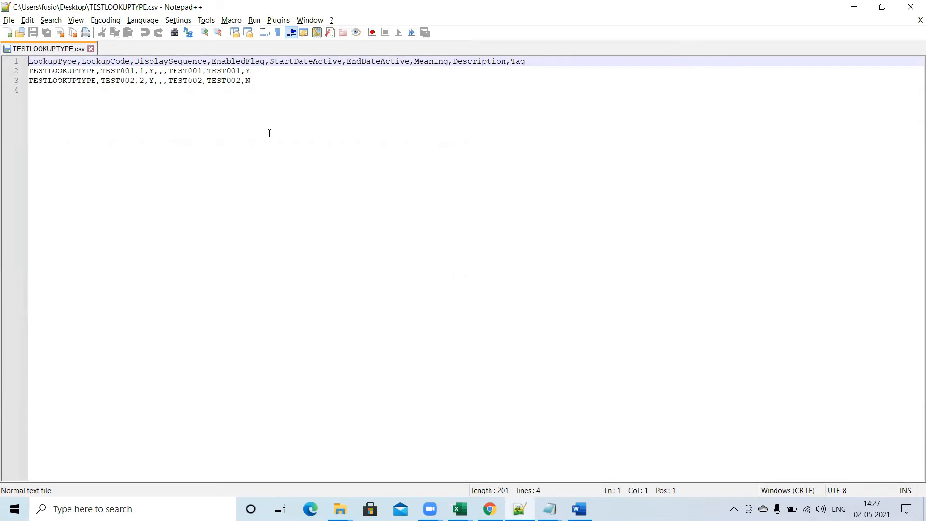
Replace all commas in TESTLOOKUPTYPE.csv with the pipe character | and save the file.
{"action": "key", "text": "ctrl+f"}
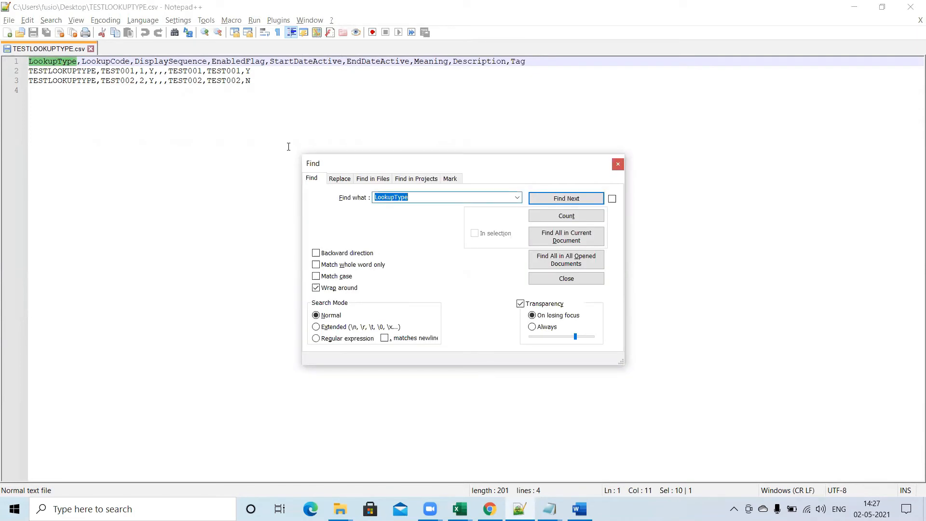
{"action": "left_click", "coordinate": [343, 180]}
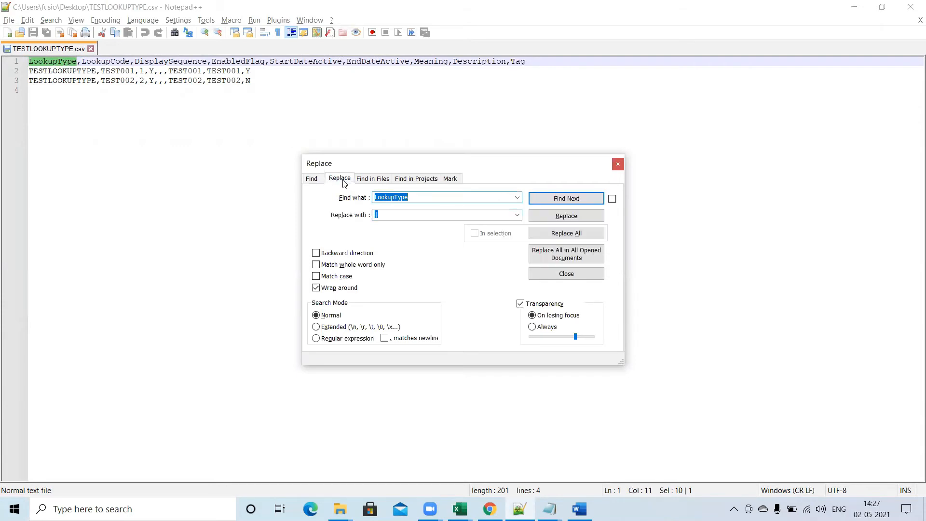
{"action": "type", "text": ","}
{"action": "key", "text": "Tab"}
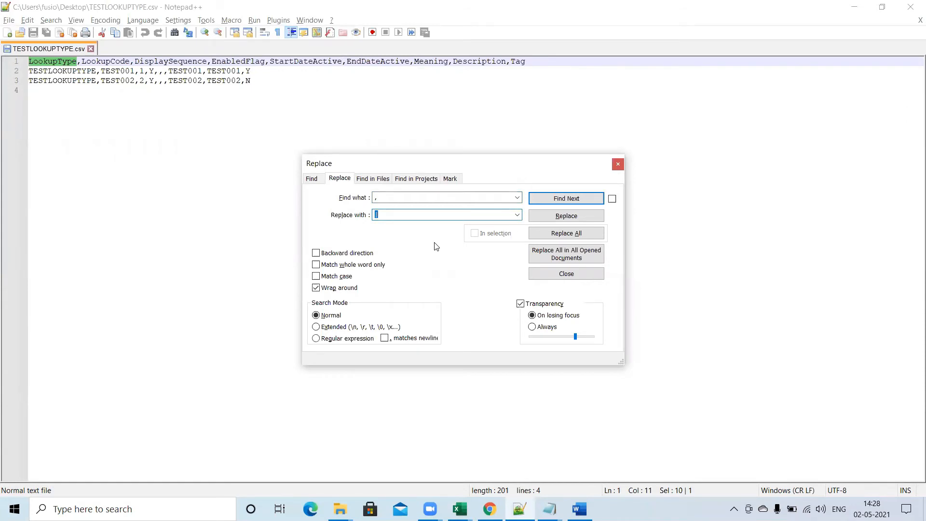
{"action": "left_click", "coordinate": [562, 234]}
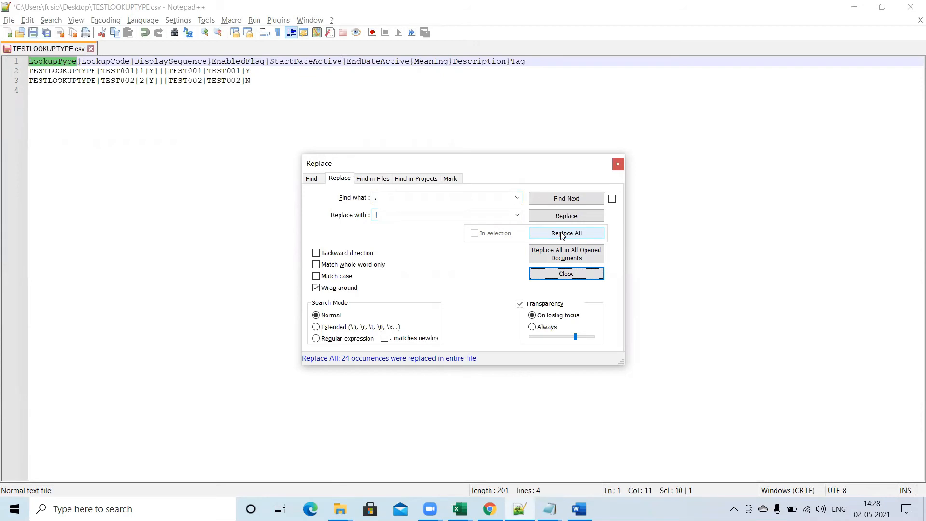
{"action": "left_click", "coordinate": [583, 273]}
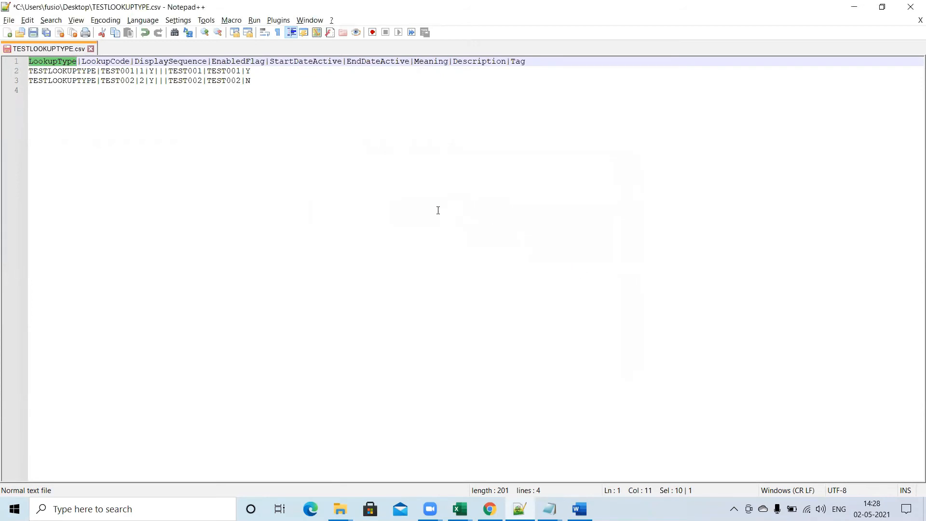
{"action": "key", "text": "ctrl+s"}
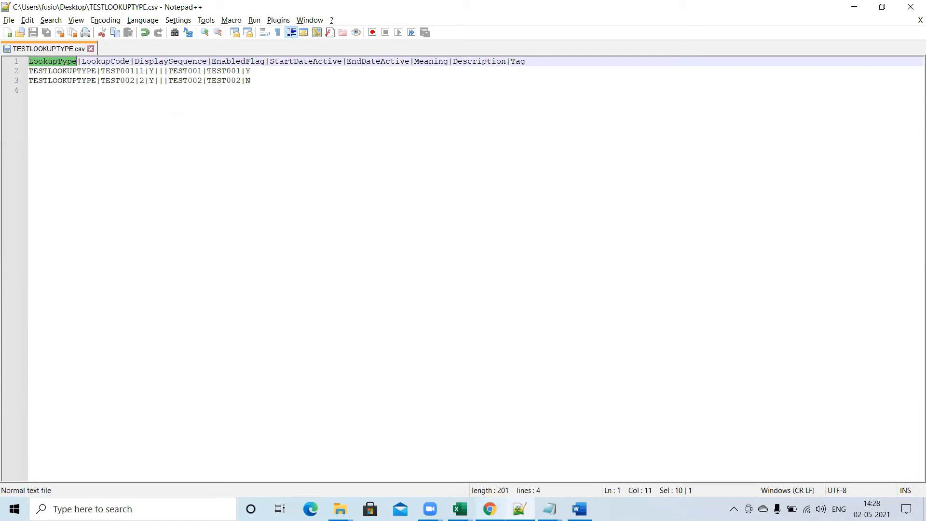
Switch to Oracle Fusion in Chrome, return to the home page and open the File Import and Export tool.
{"action": "mouse_move", "coordinate": [490, 509]}
{"action": "left_click", "coordinate": [492, 456]}
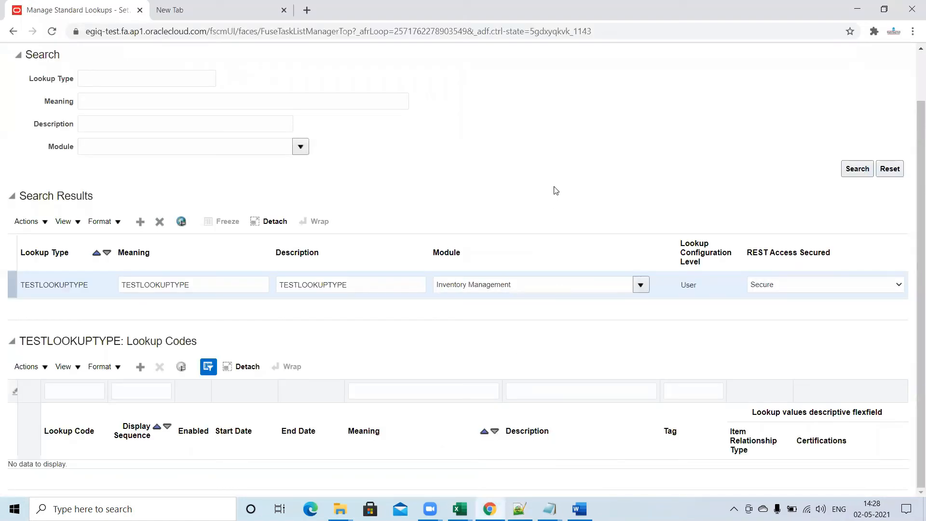
{"action": "left_click_drag", "start_coordinate": [912, 144], "coordinate": [911, 120]}
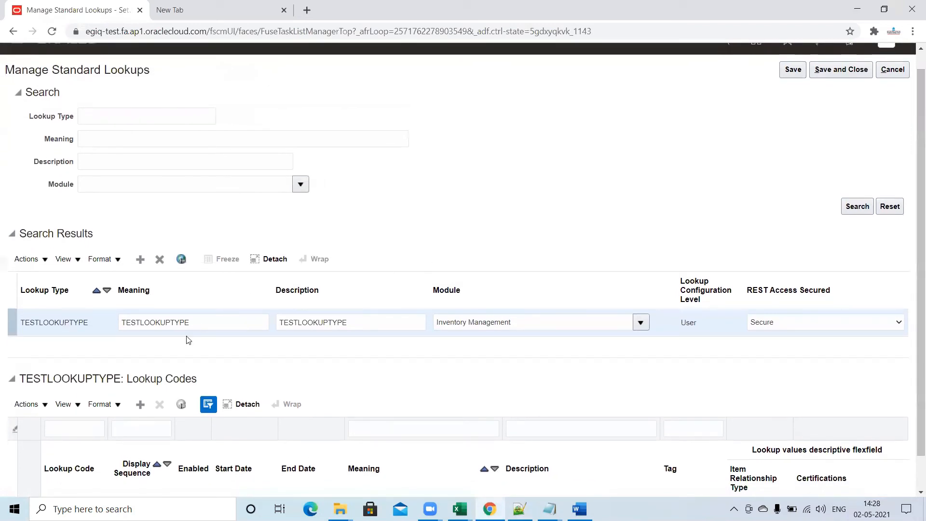
{"action": "left_click_drag", "start_coordinate": [193, 323], "coordinate": [119, 317]}
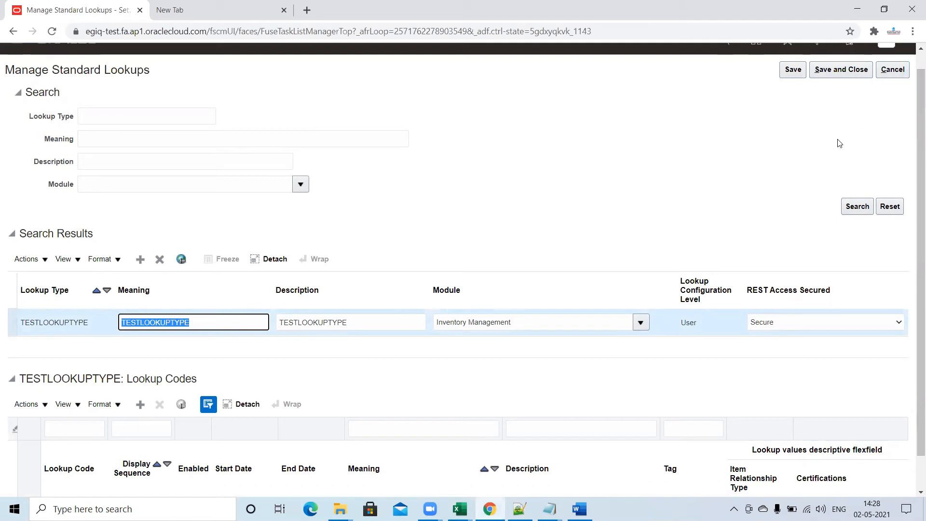
{"action": "left_click_drag", "start_coordinate": [913, 139], "coordinate": [911, 91]}
{"action": "left_click", "coordinate": [758, 62]}
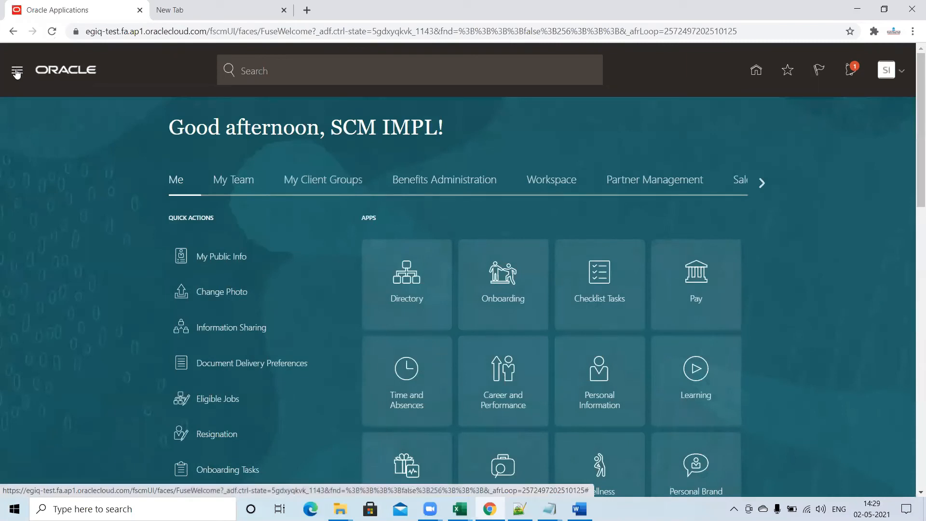
{"action": "left_click", "coordinate": [17, 71]}
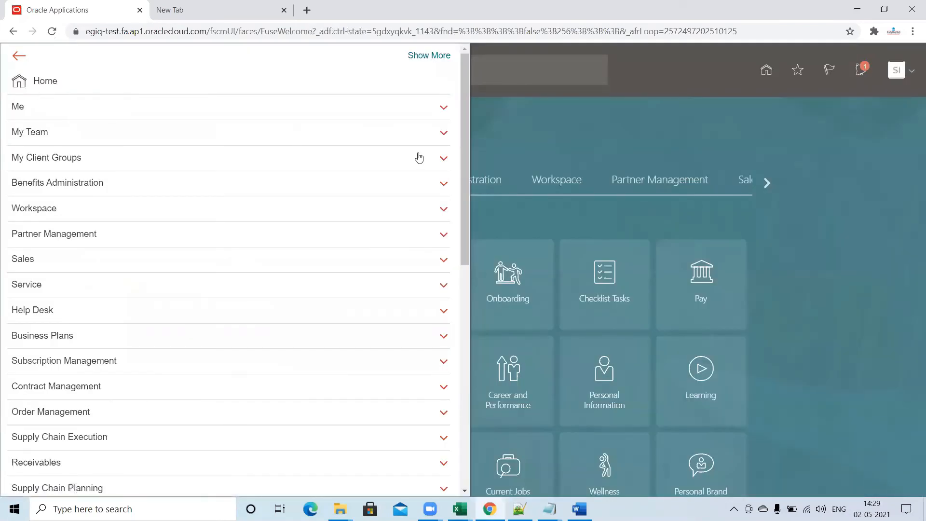
{"action": "left_click_drag", "start_coordinate": [464, 171], "coordinate": [507, 408]}
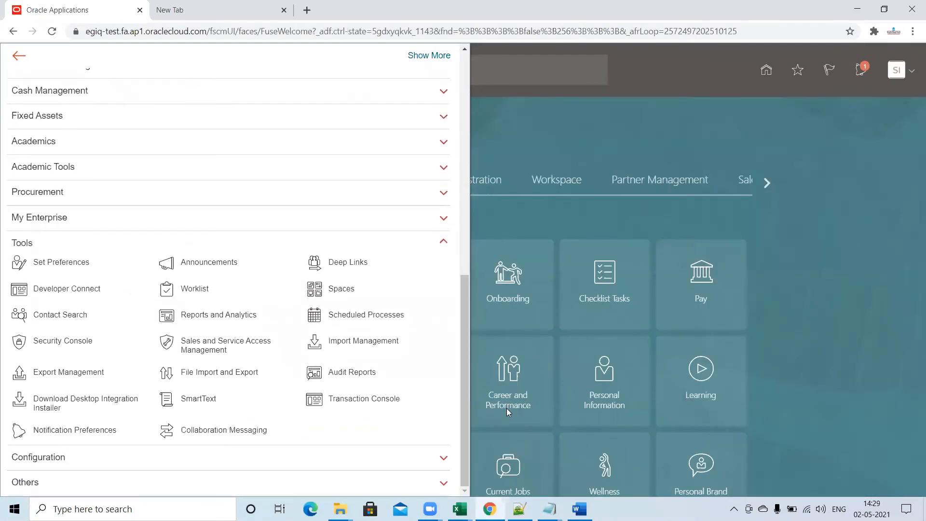
{"action": "left_click", "coordinate": [211, 372]}
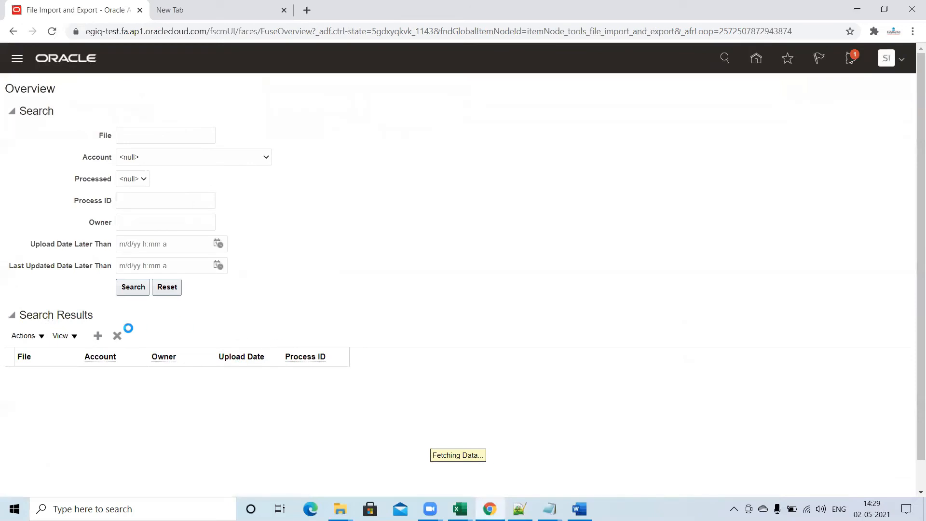
Upload TESTLOOKUPTYPE.csv from the Desktop to the account setup/functionalSetupManager/import.
{"action": "left_click", "coordinate": [98, 335]}
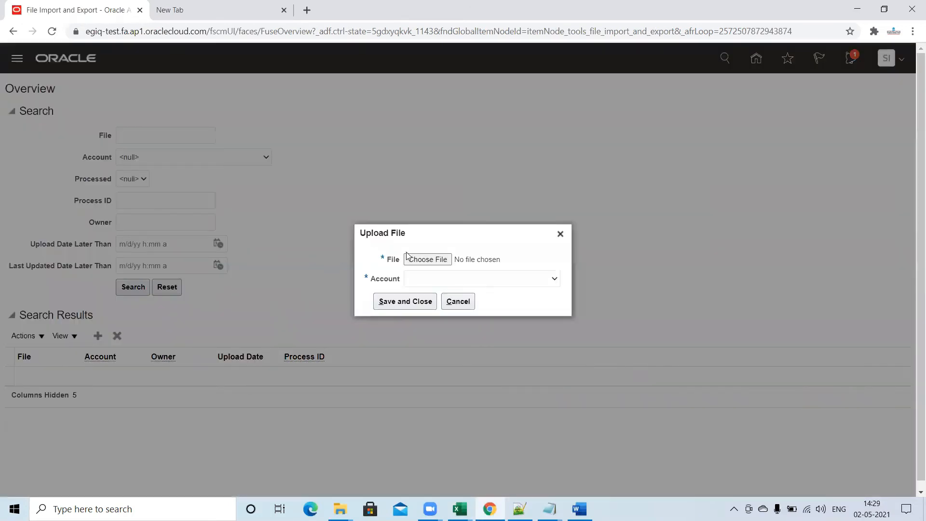
{"action": "left_click", "coordinate": [407, 256]}
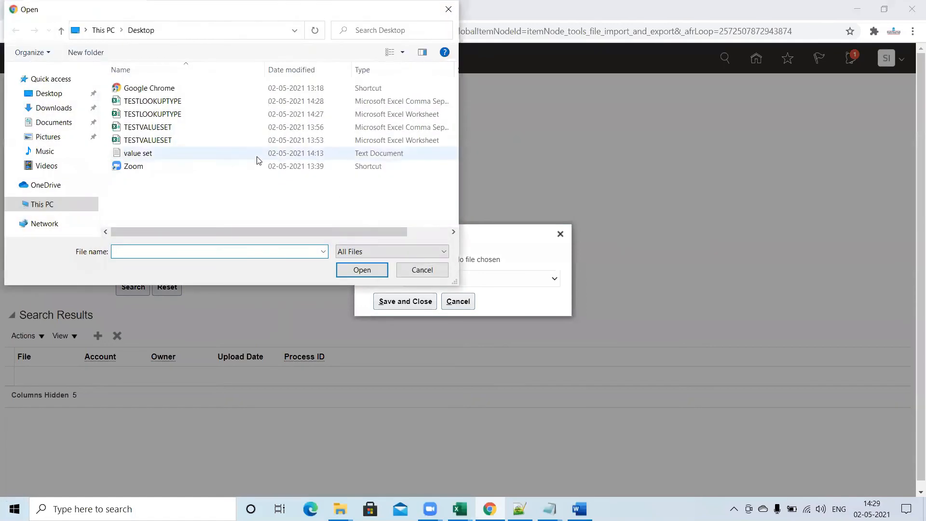
{"action": "left_click", "coordinate": [213, 102]}
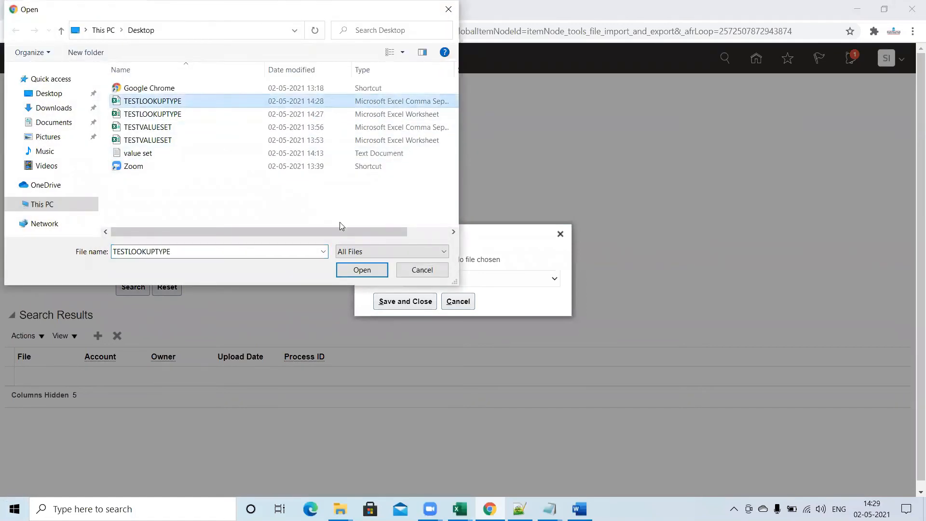
{"action": "left_click", "coordinate": [350, 266]}
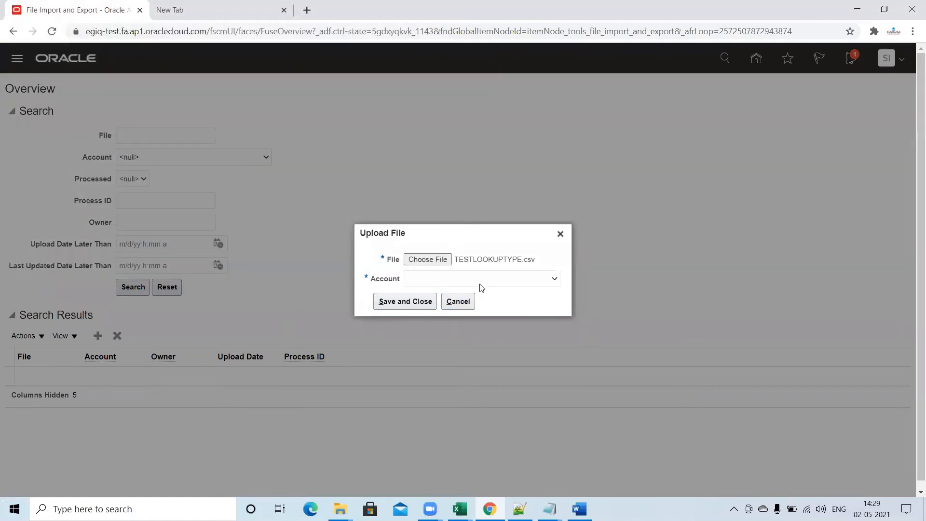
{"action": "left_click", "coordinate": [502, 284]}
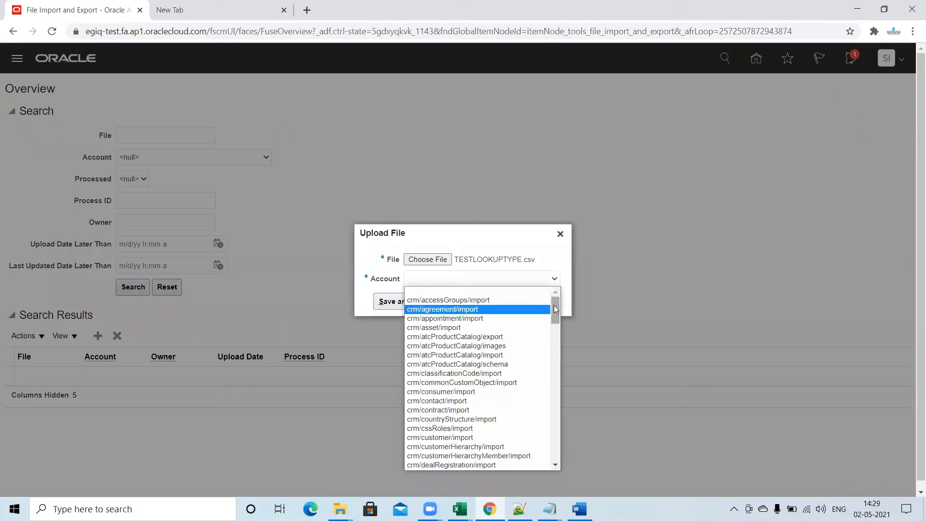
{"action": "left_click_drag", "start_coordinate": [554, 309], "coordinate": [561, 470]}
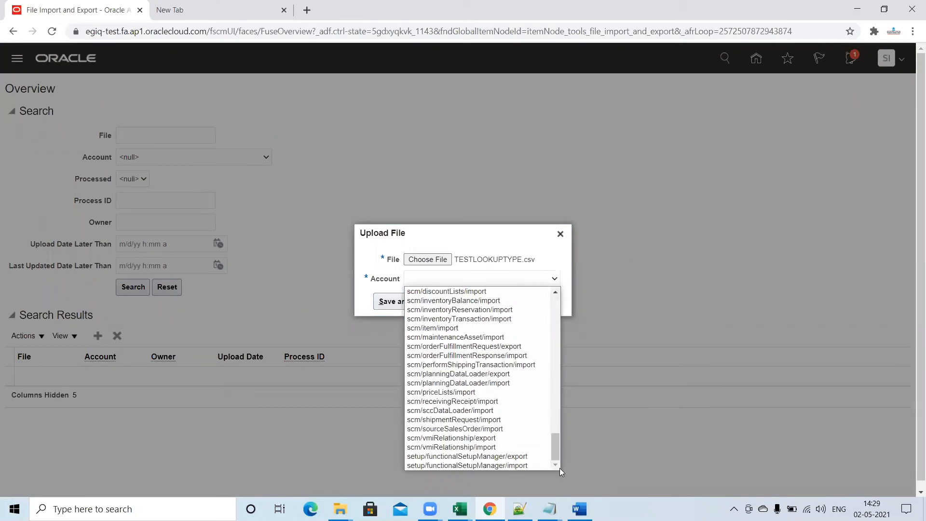
{"action": "left_click", "coordinate": [531, 466]}
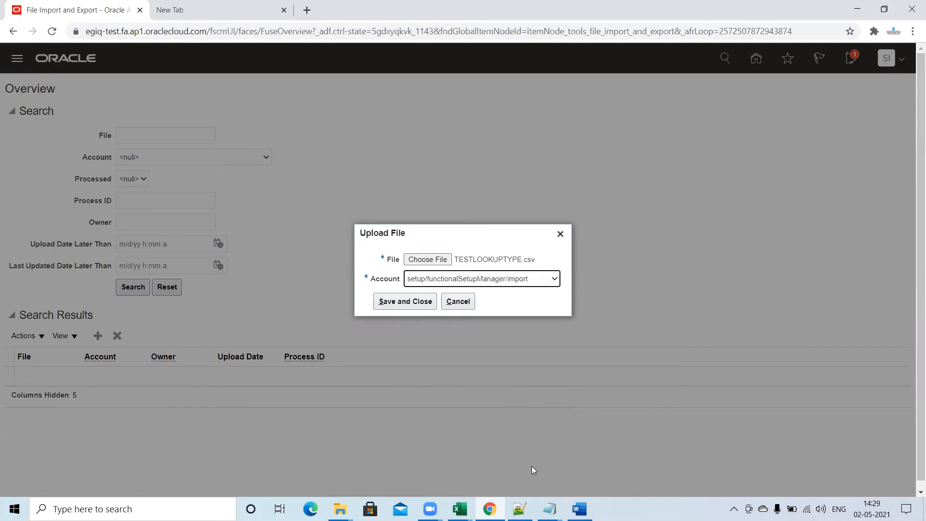
{"action": "left_click", "coordinate": [405, 303]}
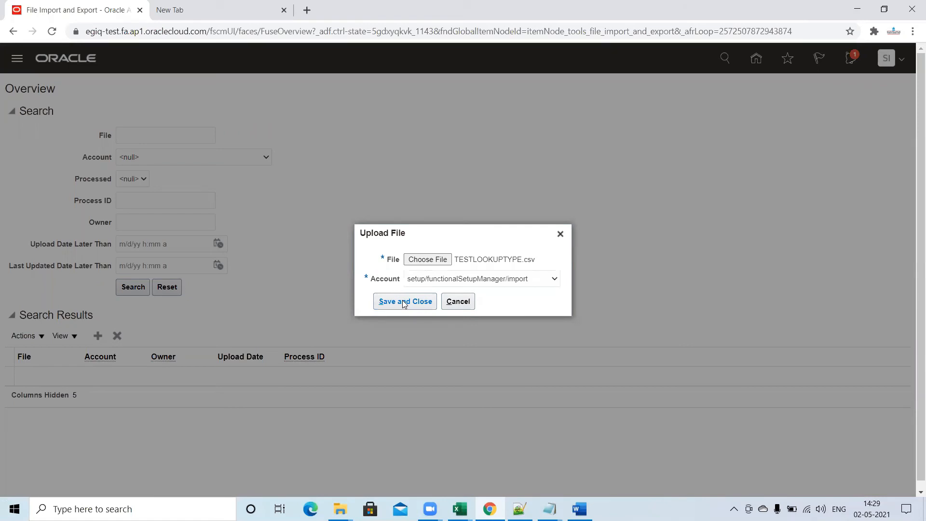
{"action": "left_click", "coordinate": [404, 301]}
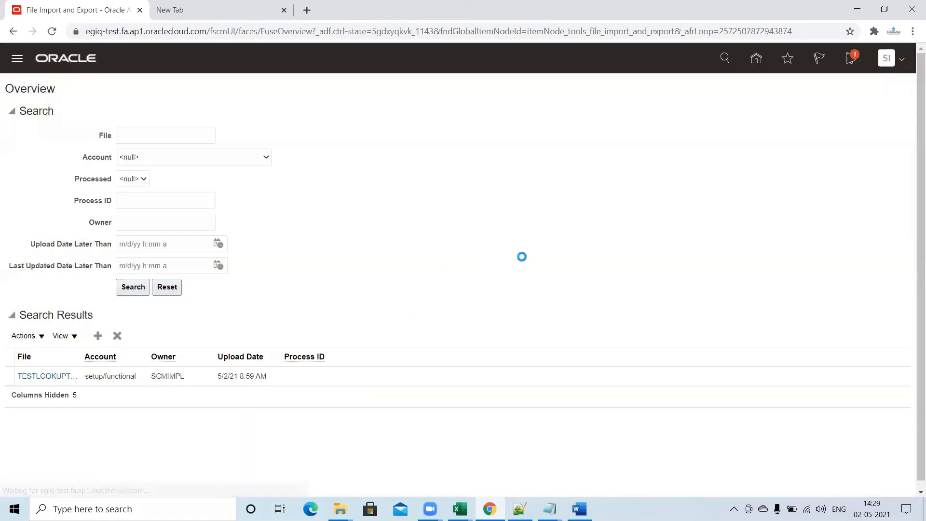
Open Setup and Maintenance and go to its task search page.
{"action": "left_click", "coordinate": [890, 58]}
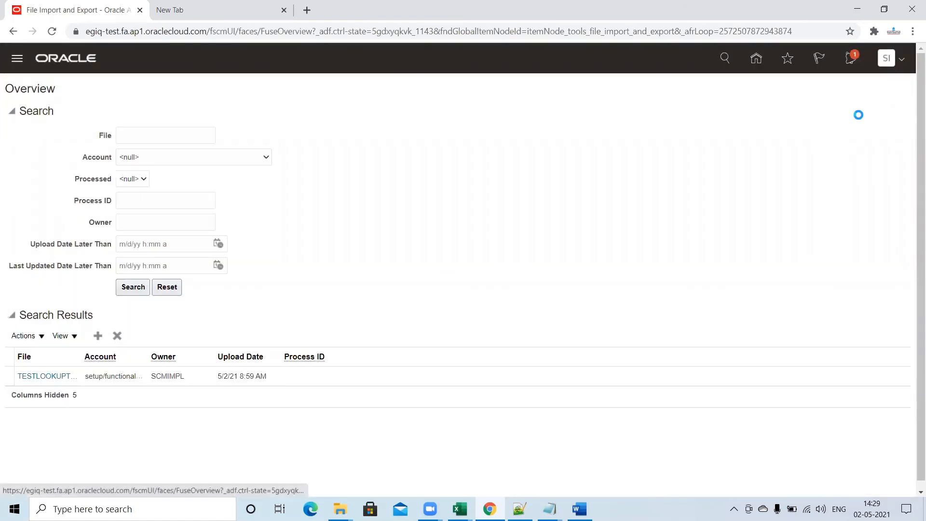
{"action": "left_click", "coordinate": [689, 235]}
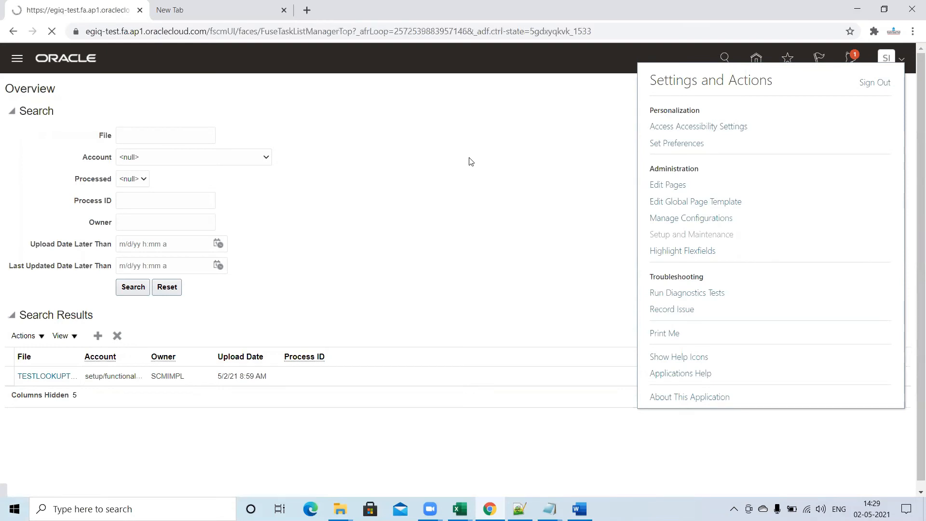
{"action": "left_click", "coordinate": [901, 181]}
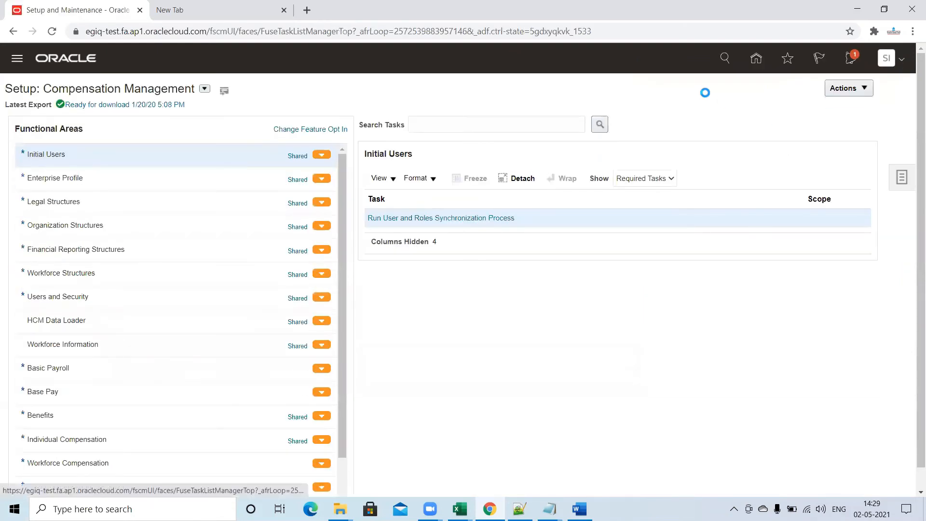
{"action": "left_click", "coordinate": [796, 182]}
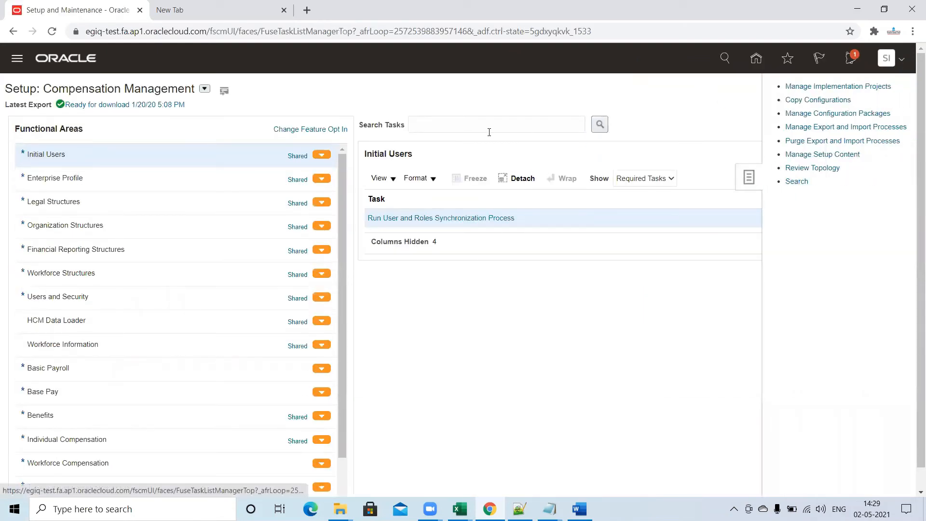
Search the setup tasks for Manage%Standard%lookup% and open the Manage Standard Lookups task.
{"action": "left_click", "coordinate": [292, 115]}
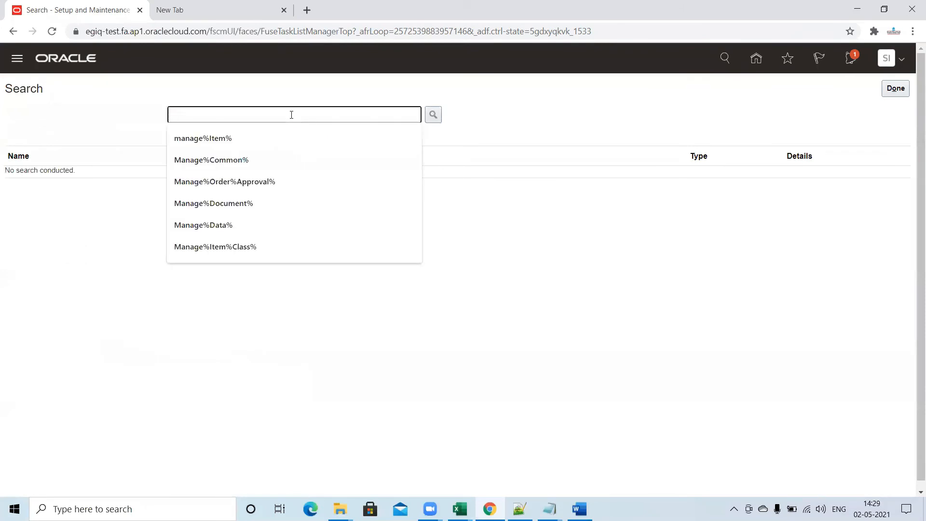
{"action": "type", "text": "Mana"}
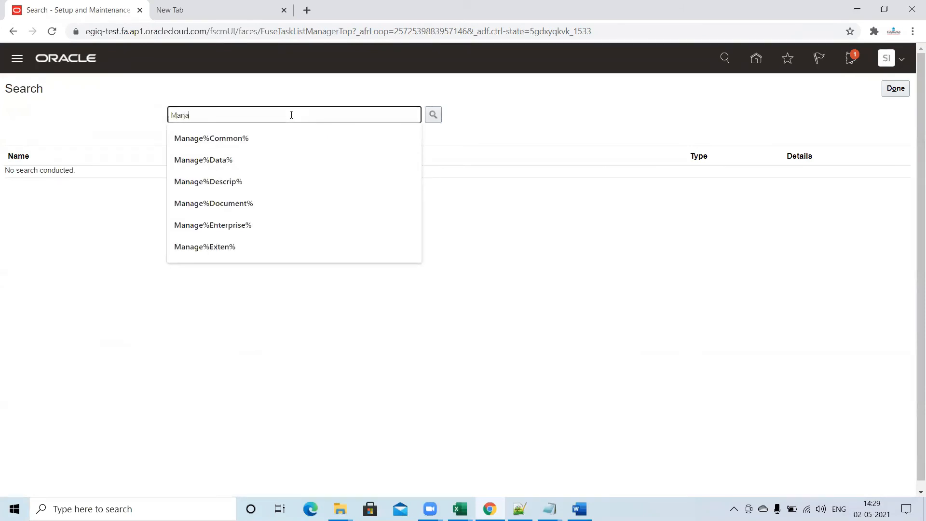
{"action": "type", "text": "ge%Standa"}
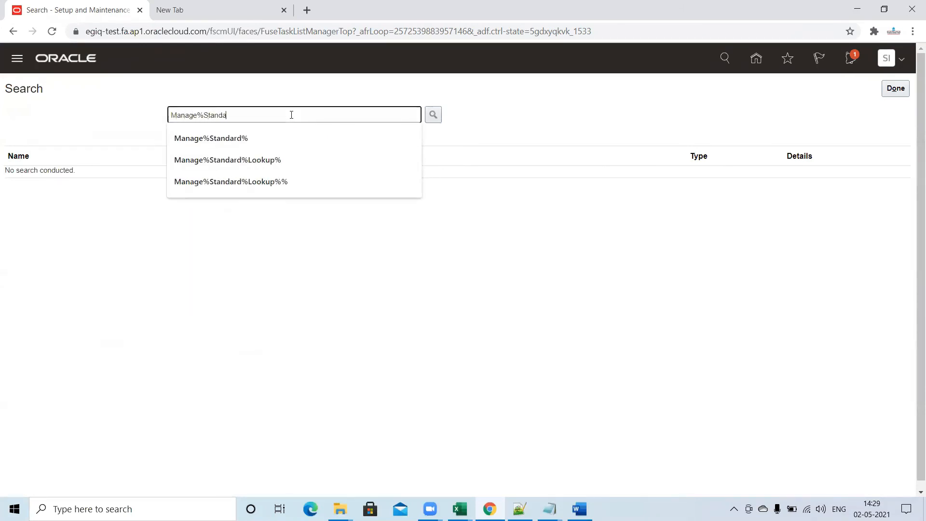
{"action": "type", "text": "rd%lookup%"}
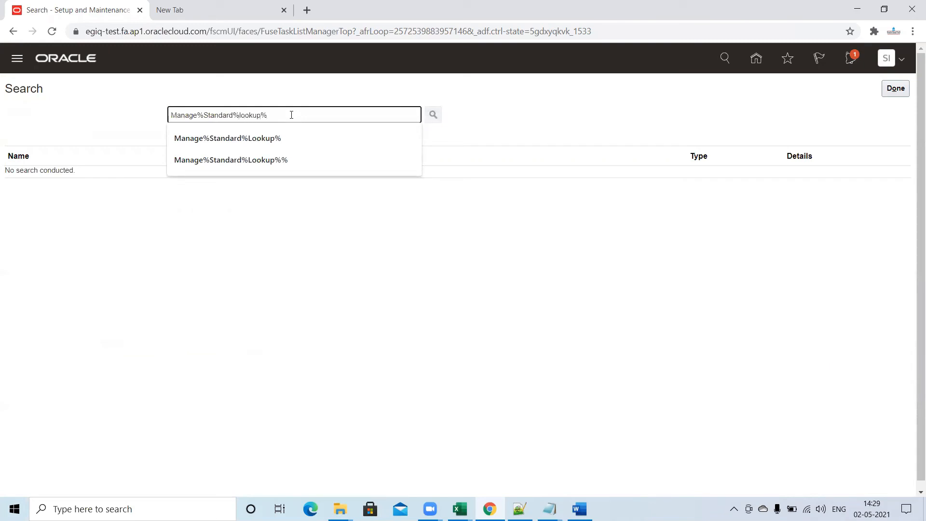
{"action": "key", "text": "Return"}
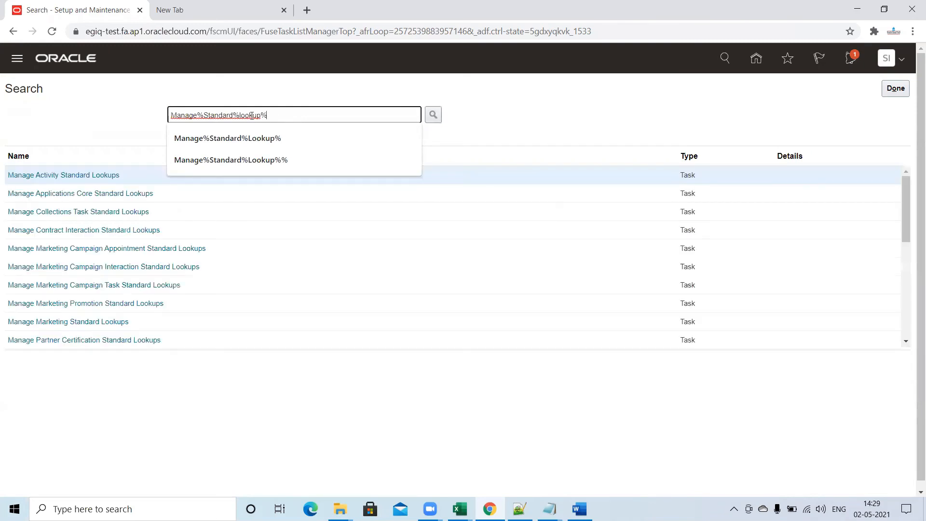
{"action": "left_click", "coordinate": [905, 211]}
{"action": "left_click_drag", "start_coordinate": [905, 210], "coordinate": [905, 303]}
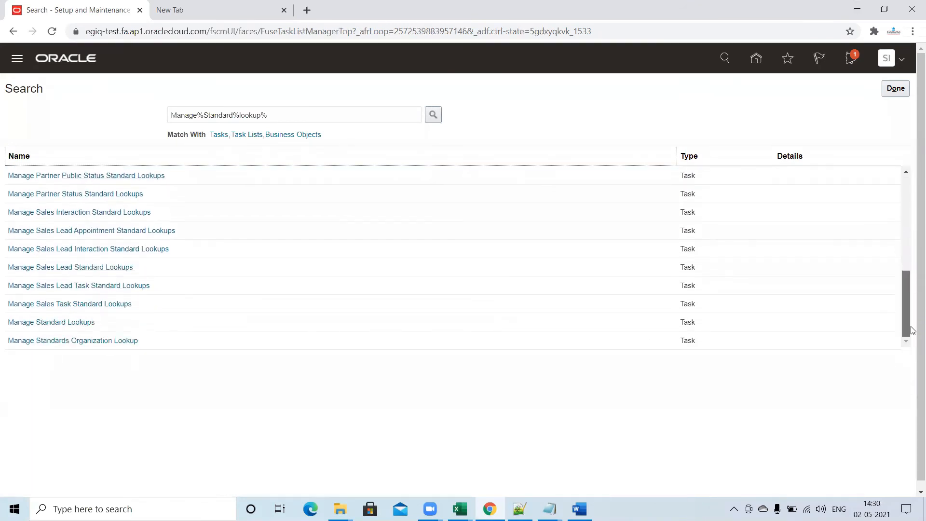
{"action": "left_click", "coordinate": [60, 322]}
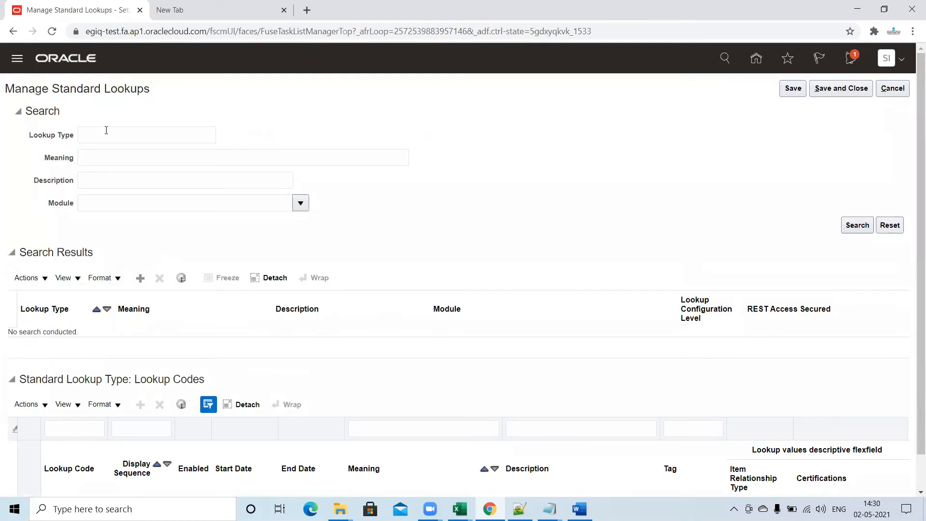
Search the standard lookups for the lookup type TESTLOOKUPTYPE.
{"action": "left_click", "coordinate": [107, 134]}
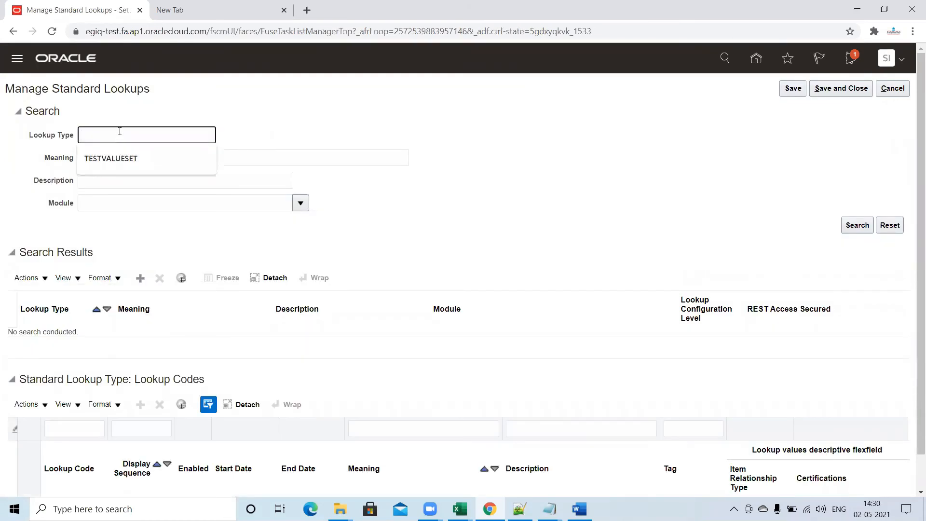
{"action": "type", "text": "TESTLOOKUPTYPE"}
{"action": "left_click", "coordinate": [214, 118]}
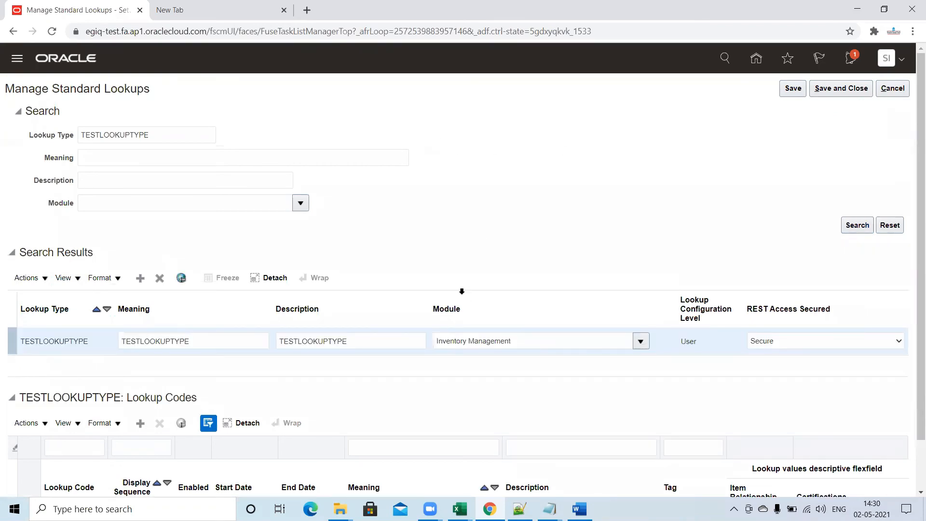
Start a standard lookups import and set its account to setup/functionalSetupManager/import.
{"action": "scroll", "coordinate": [913, 222], "scroll_direction": "down", "scroll_amount": 1}
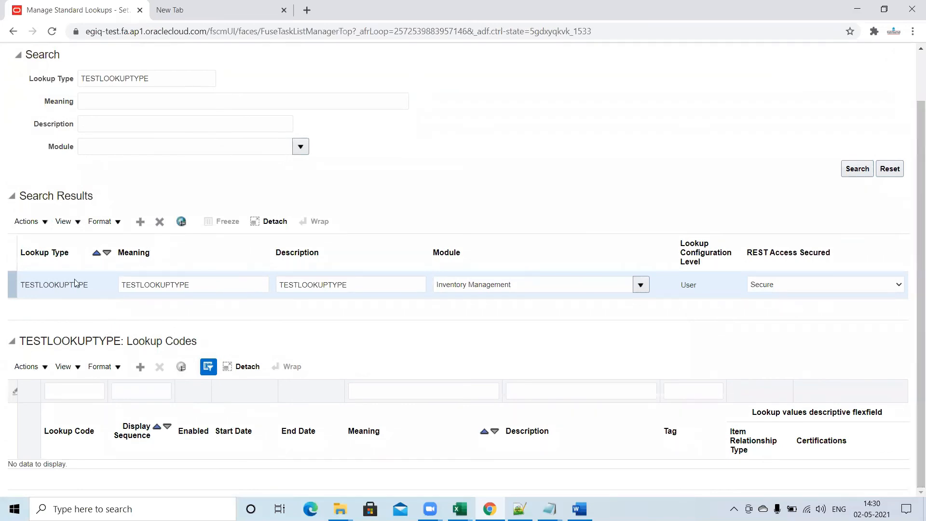
{"action": "left_click", "coordinate": [44, 225]}
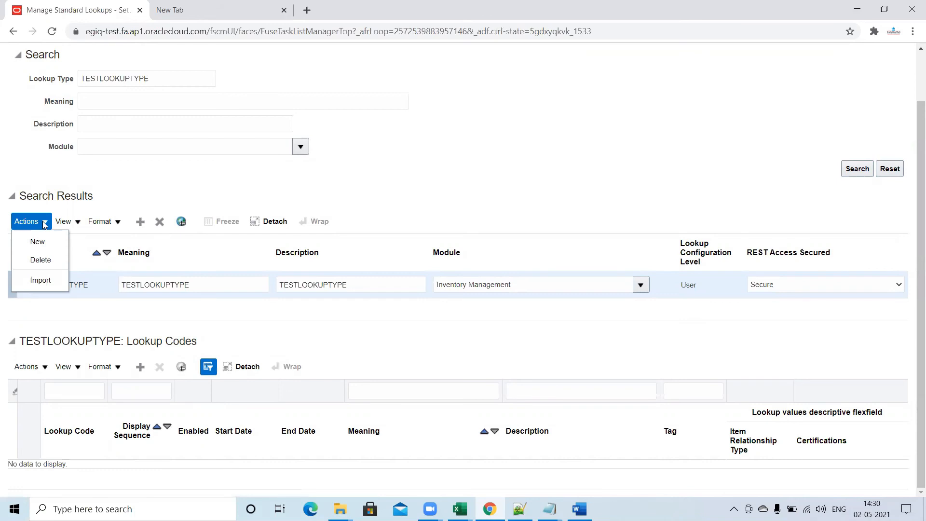
{"action": "left_click", "coordinate": [41, 280]}
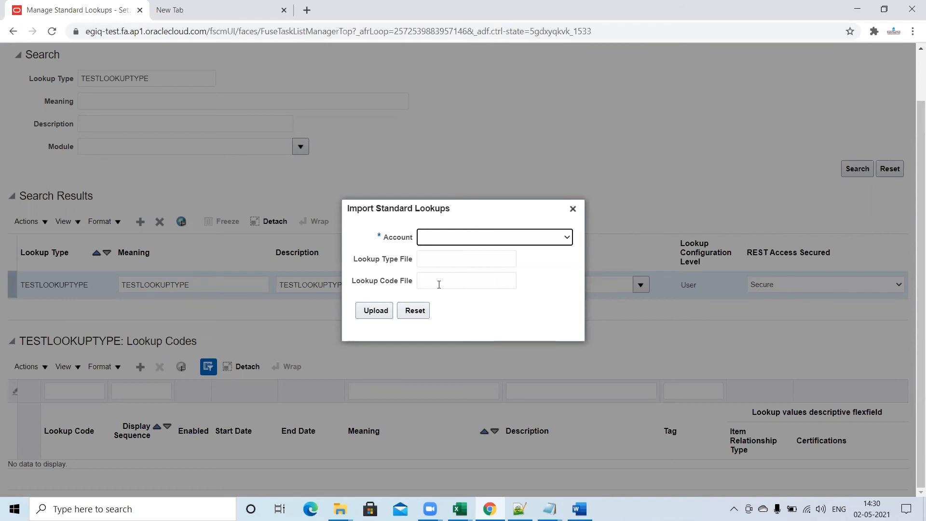
{"action": "left_click", "coordinate": [567, 238]}
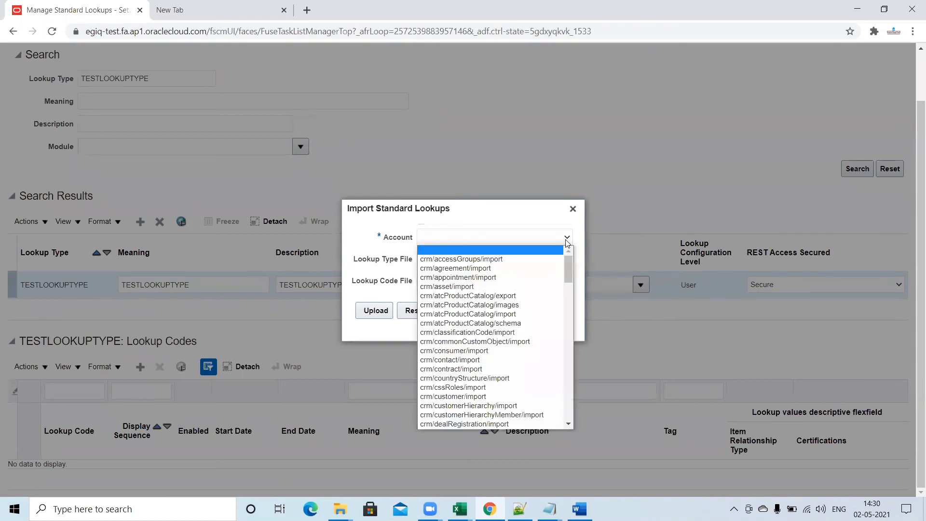
{"action": "left_click_drag", "start_coordinate": [571, 268], "coordinate": [566, 420]}
{"action": "scroll", "coordinate": [568, 422], "scroll_direction": "down", "scroll_amount": 19}
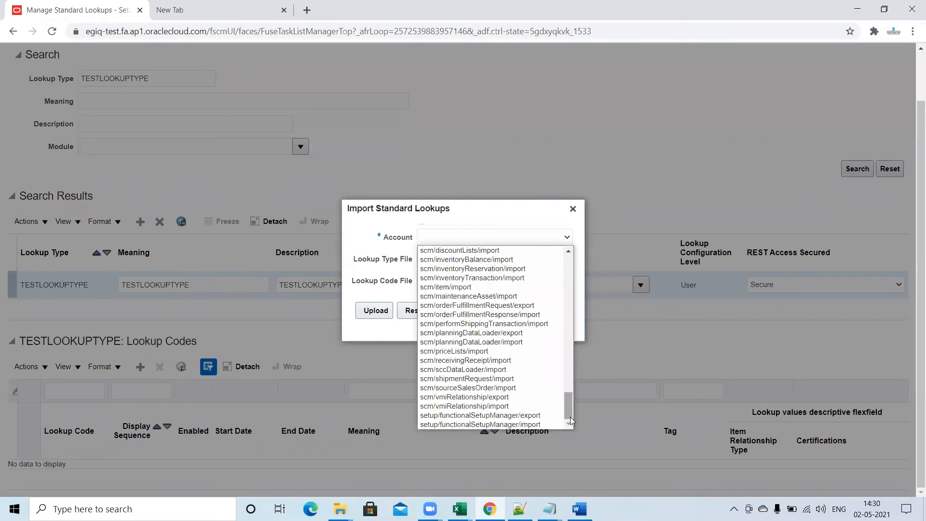
{"action": "left_click", "coordinate": [548, 425]}
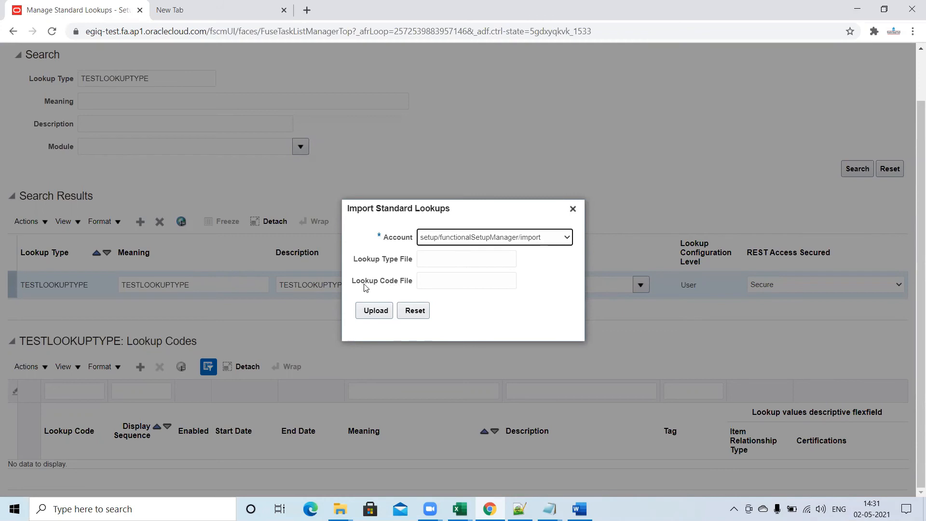
Enter TESTLOOKUPTYPE.csv as the lookup code file and upload it.
{"action": "left_click", "coordinate": [439, 283]}
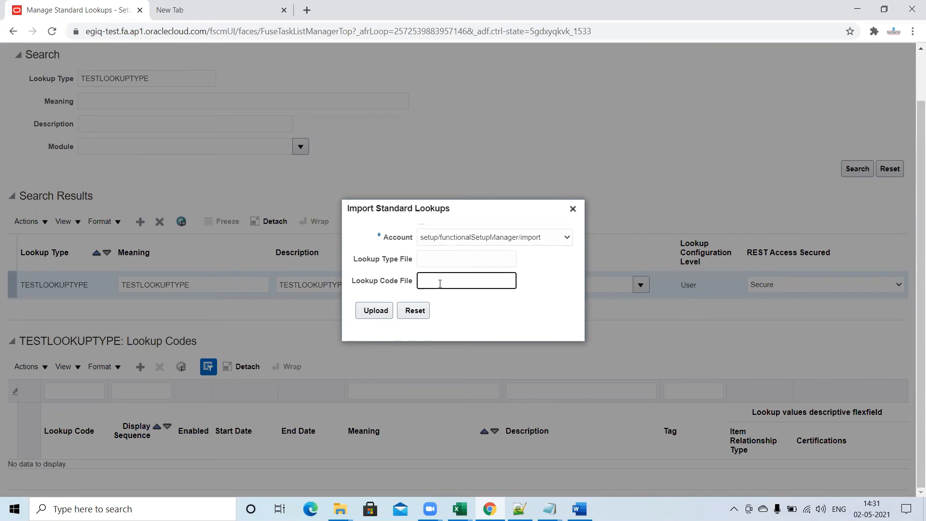
{"action": "type", "text": "TESTLOOKUPTYPE"}
{"action": "type", "text": ".csv"}
{"action": "left_click", "coordinate": [504, 314]}
{"action": "left_click_drag", "start_coordinate": [500, 282], "coordinate": [415, 288]}
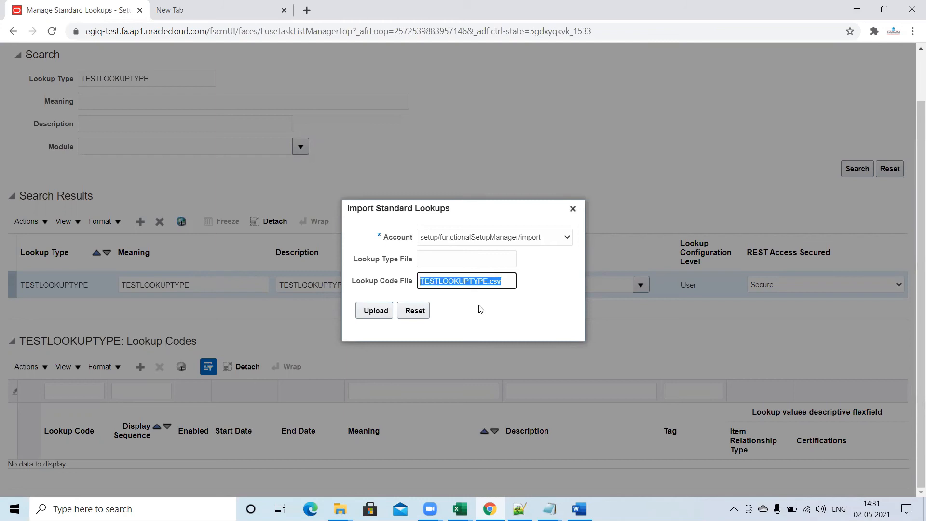
{"action": "left_click", "coordinate": [375, 311]}
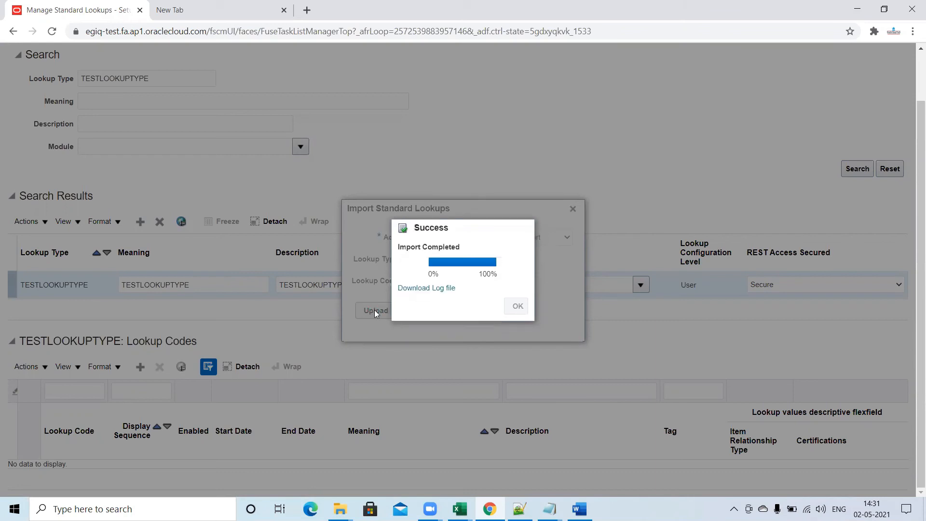
Download and review the lookups import log file, and close the log and the import dialogs.
{"action": "left_click", "coordinate": [419, 289]}
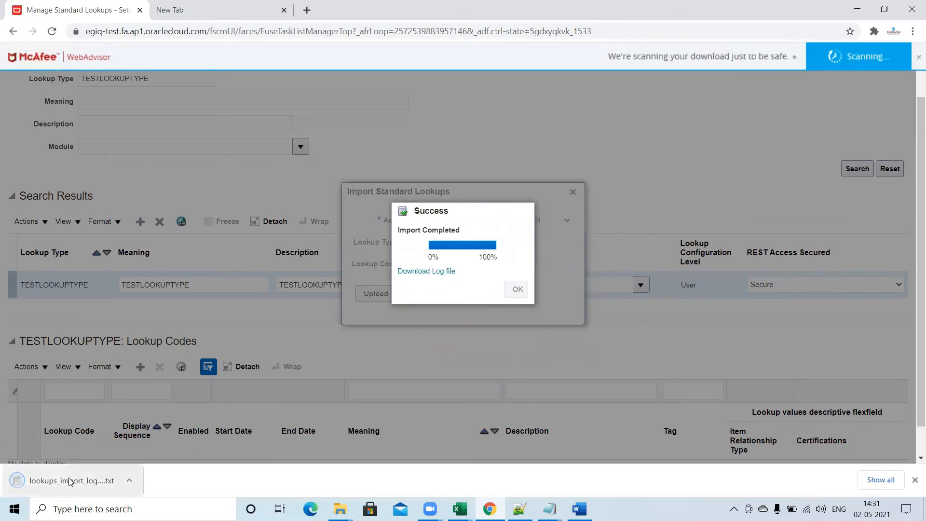
{"action": "left_click", "coordinate": [68, 481]}
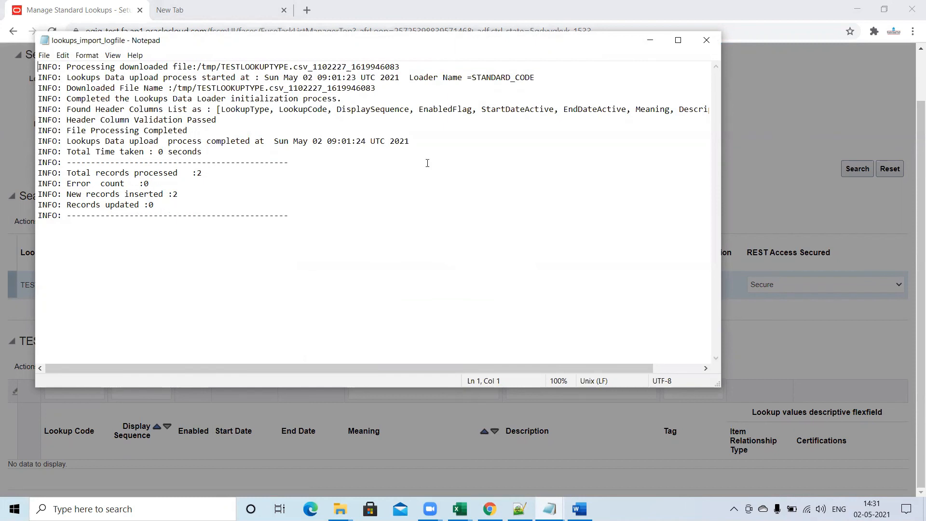
{"action": "left_click", "coordinate": [707, 40]}
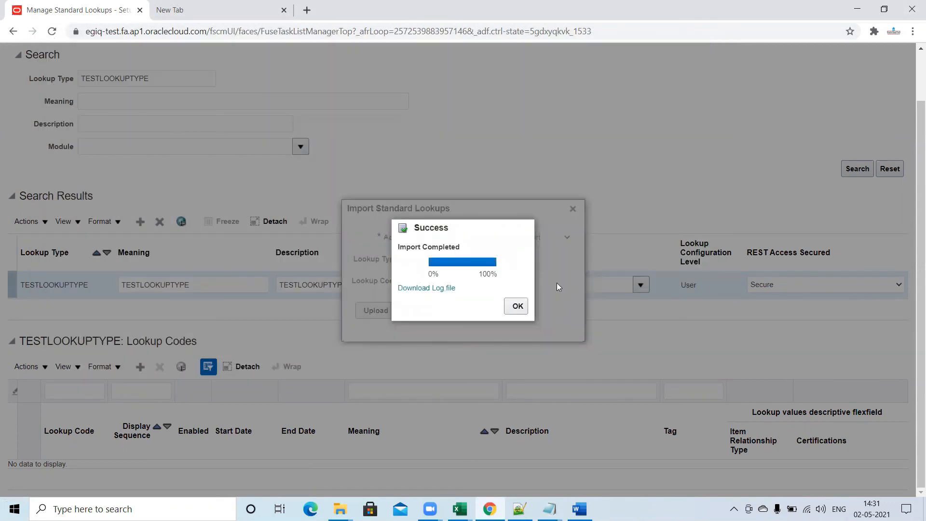
{"action": "left_click", "coordinate": [518, 306]}
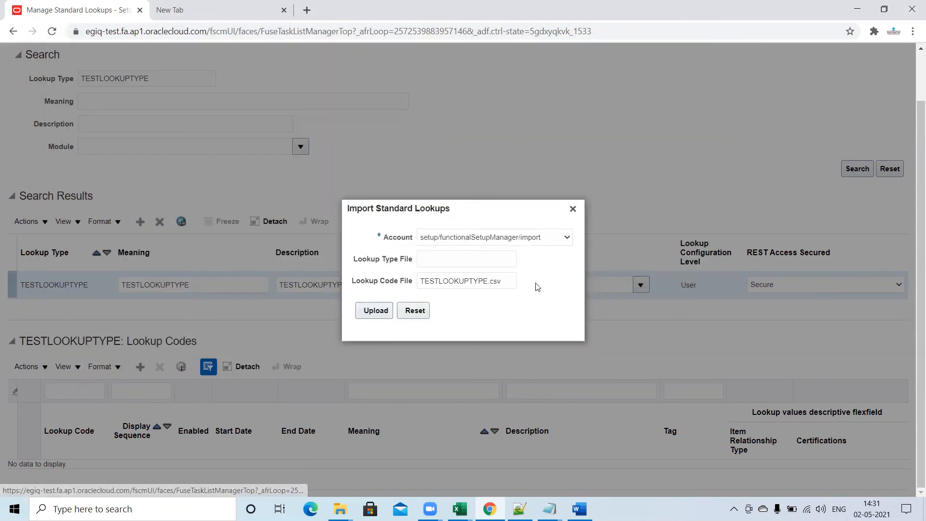
{"action": "left_click", "coordinate": [573, 209]}
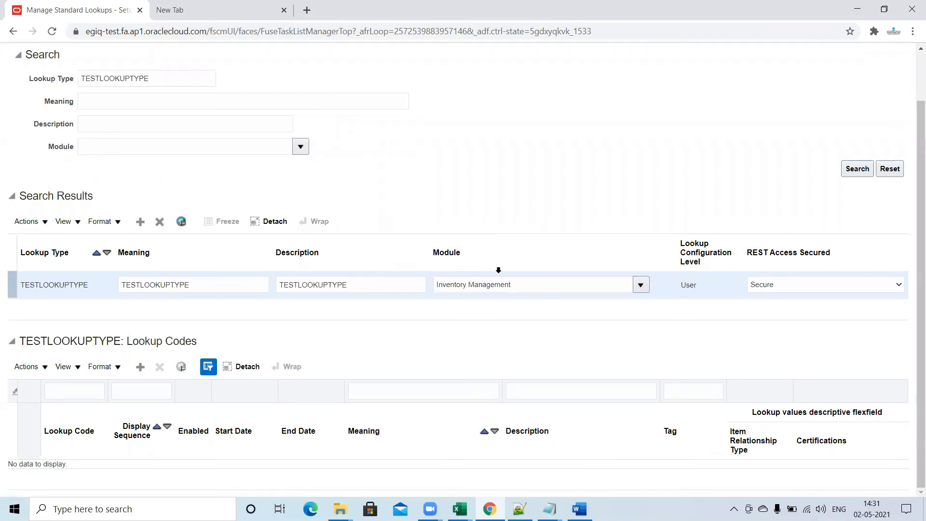
Rerun the TESTLOOKUPTYPE search and examine the imported lookup codes.
{"action": "left_click", "coordinate": [170, 78]}
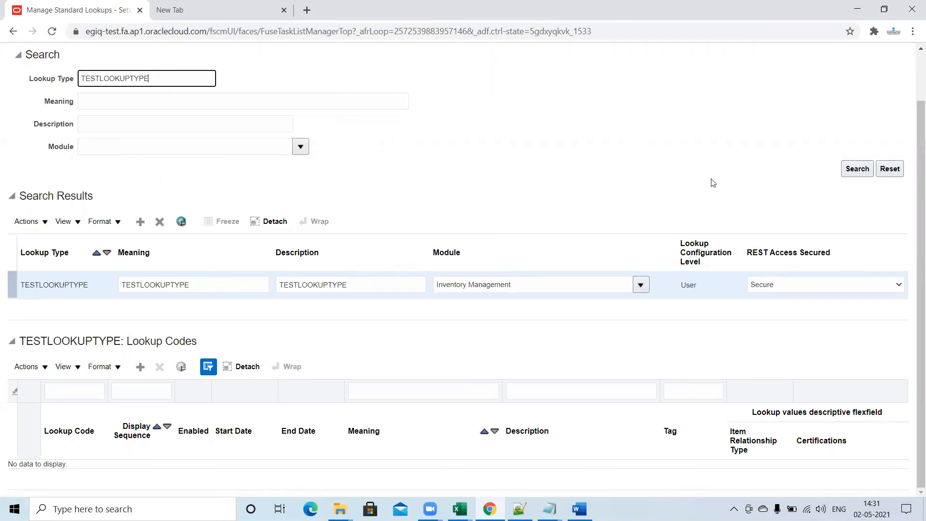
{"action": "left_click", "coordinate": [863, 170]}
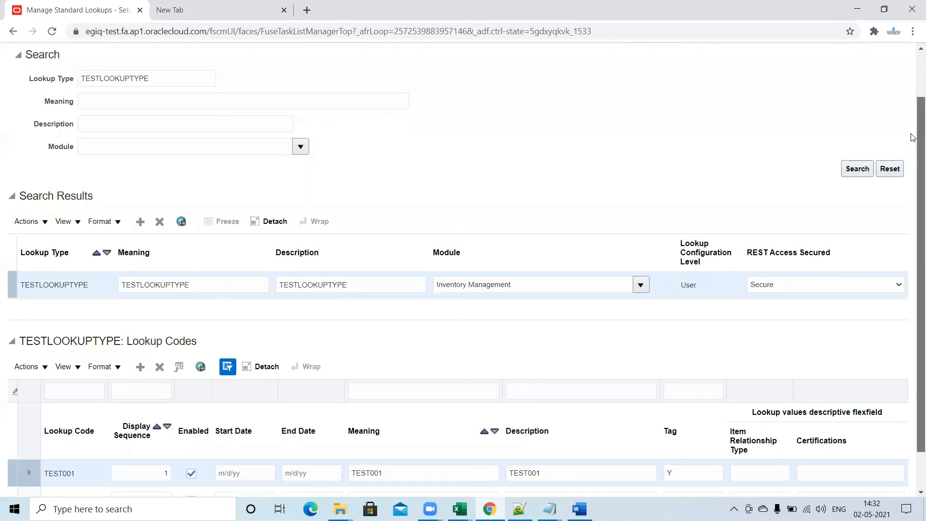
{"action": "scroll", "coordinate": [913, 227], "scroll_direction": "down", "scroll_amount": 1}
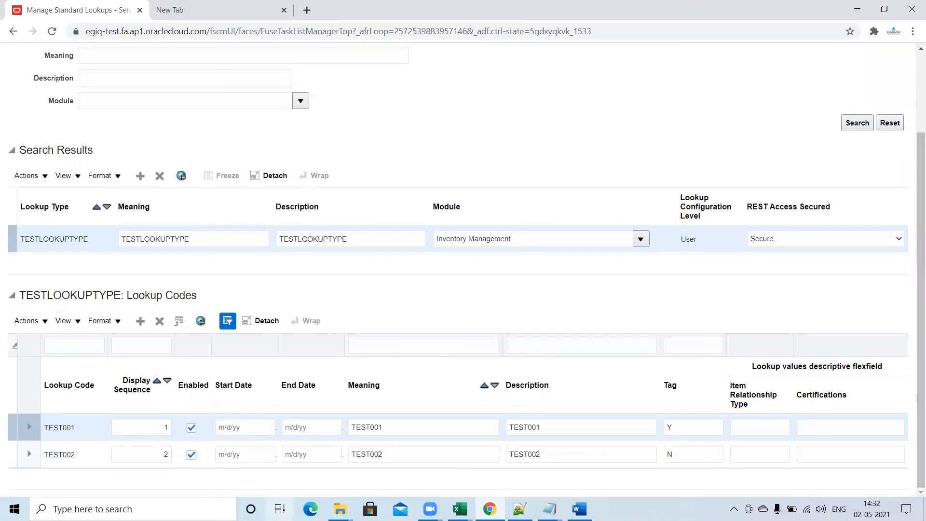